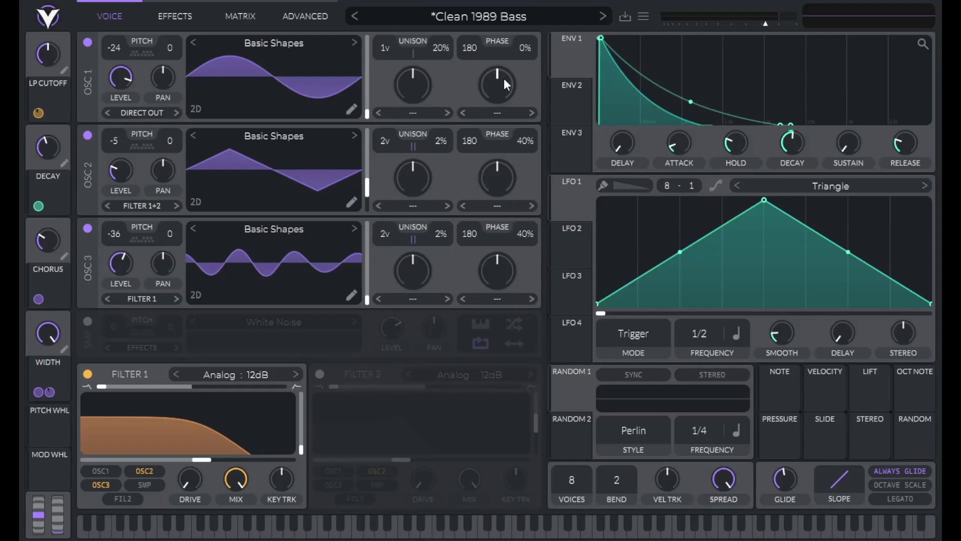
# Step: Open the preset options menu beside the Clean 1989 Bass preset name
pyautogui.click(644, 16)
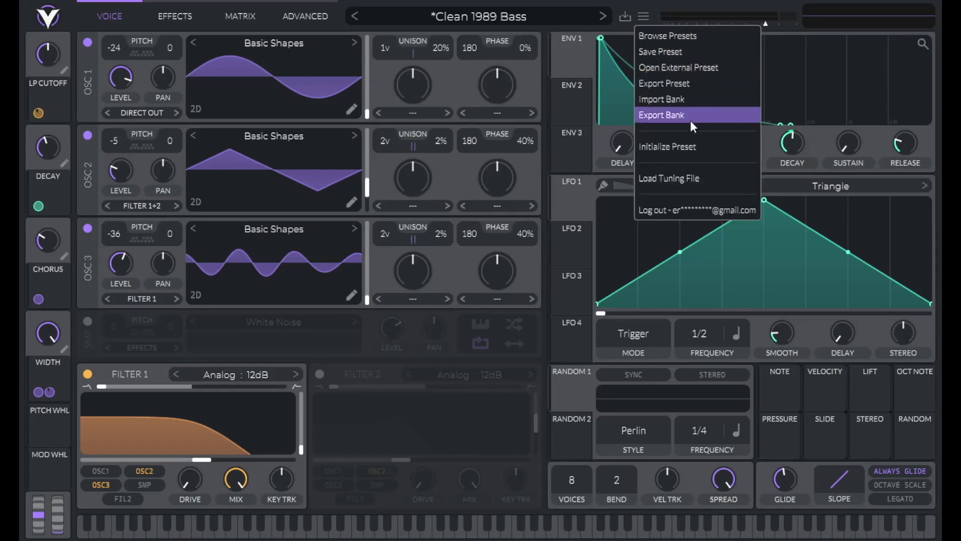
# Step: Initialize the preset and load the Factory Basic Shapes wavetable into oscillator 1
pyautogui.click(677, 145)
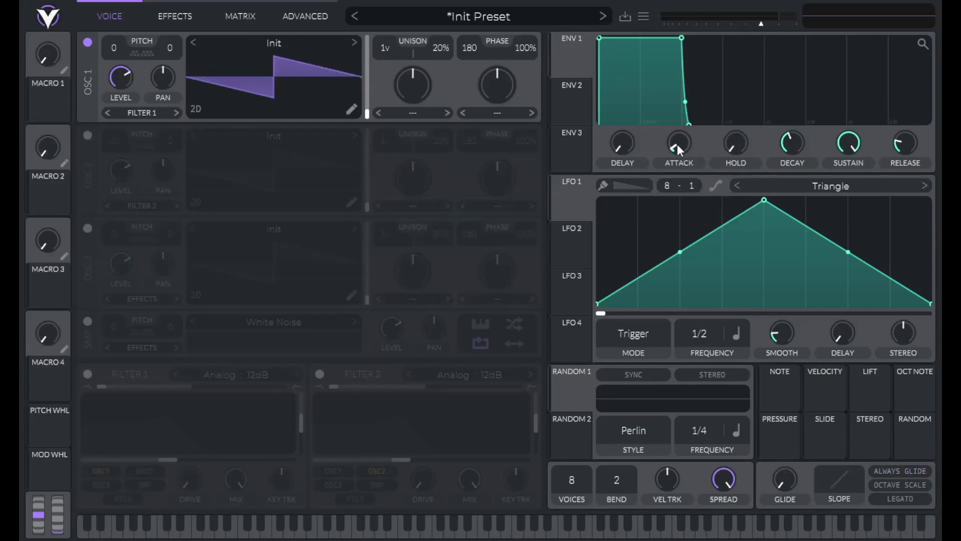
pyautogui.click(271, 43)
pyautogui.click(436, 117)
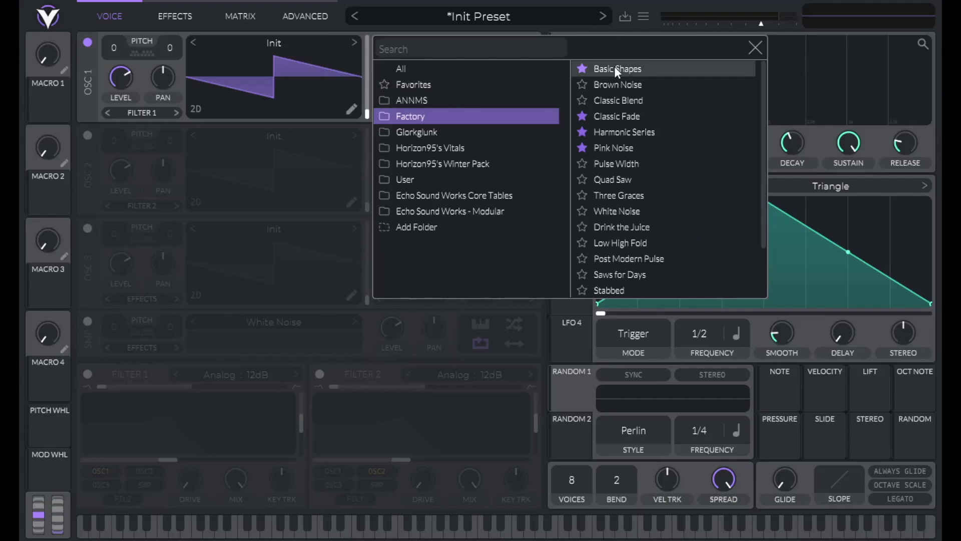
pyautogui.click(614, 69)
pyautogui.click(756, 48)
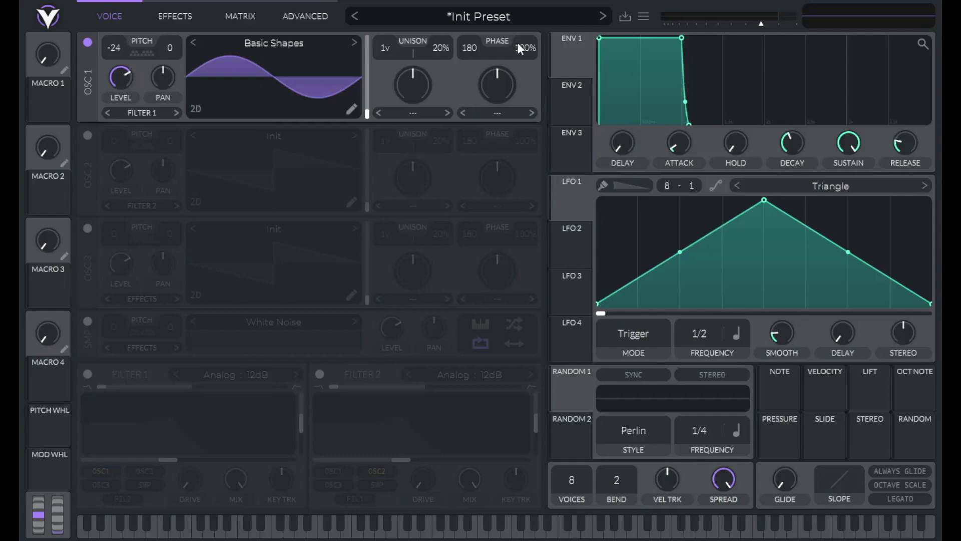
# Step: Set oscillator 1 to 0% phase randomization and Direct Out, and enable oscillator 2
pyautogui.moveTo(526, 44); pyautogui.dragTo(531, 250)
pyautogui.click(141, 113)
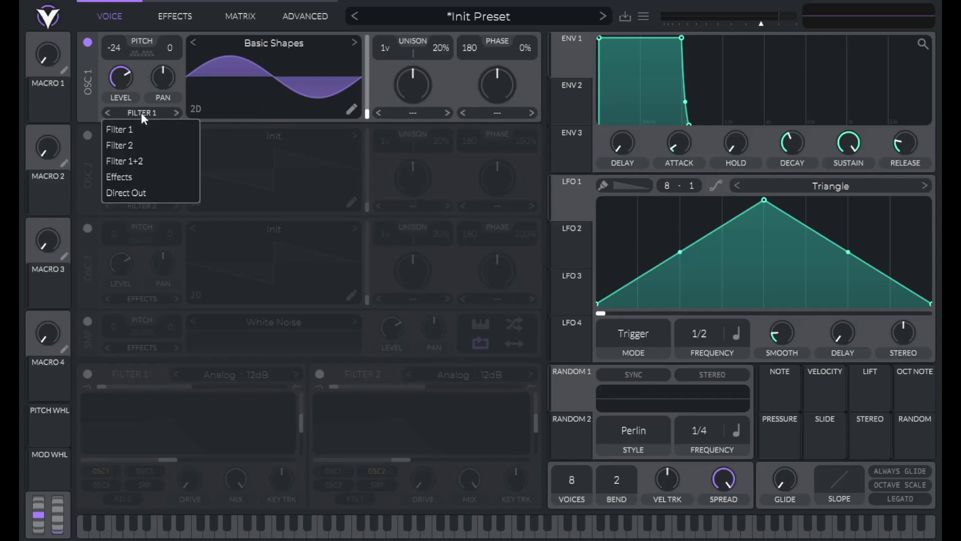
pyautogui.click(139, 190)
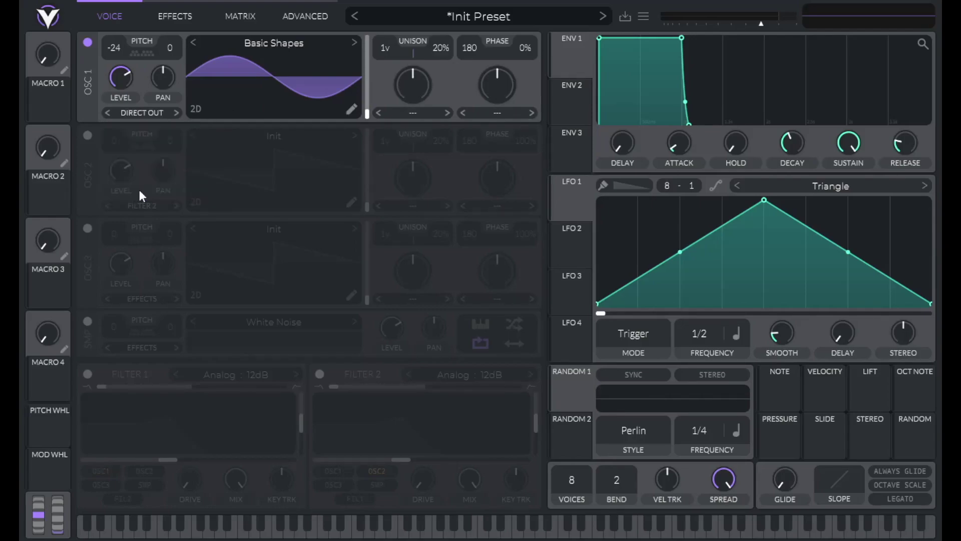
pyautogui.click(88, 135)
# Step: Load Basic Shapes into oscillator 2 and morph its wave toward the triangle shape
pyautogui.click(266, 137)
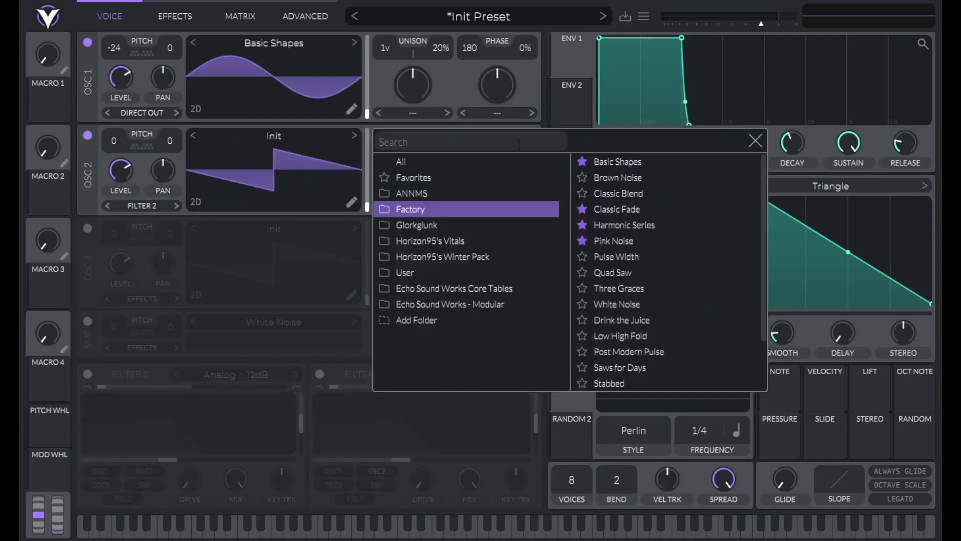
pyautogui.click(624, 159)
pyautogui.click(754, 142)
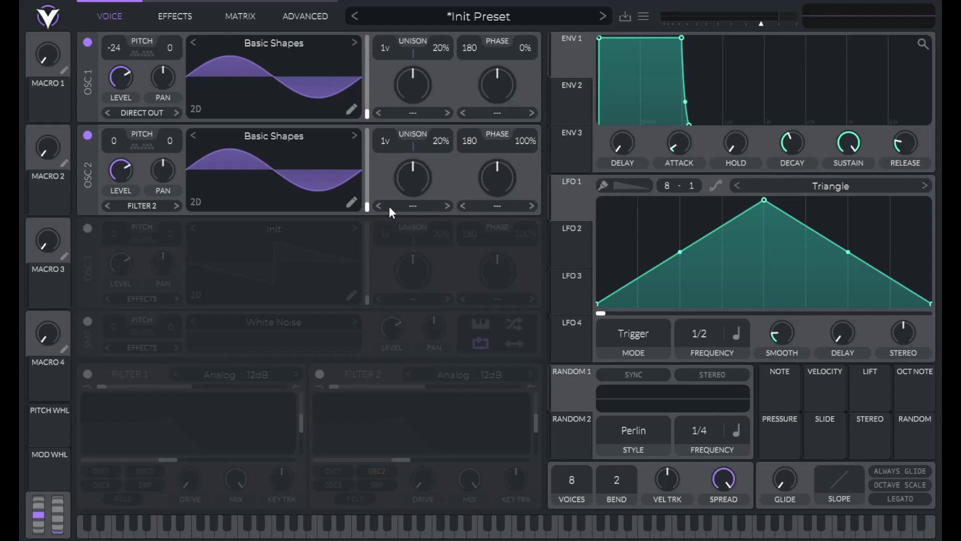
pyautogui.moveTo(366, 208); pyautogui.dragTo(367, 184)
# Step: Set oscillator 2's pitch to exactly -5
pyautogui.rightClick(114, 134)
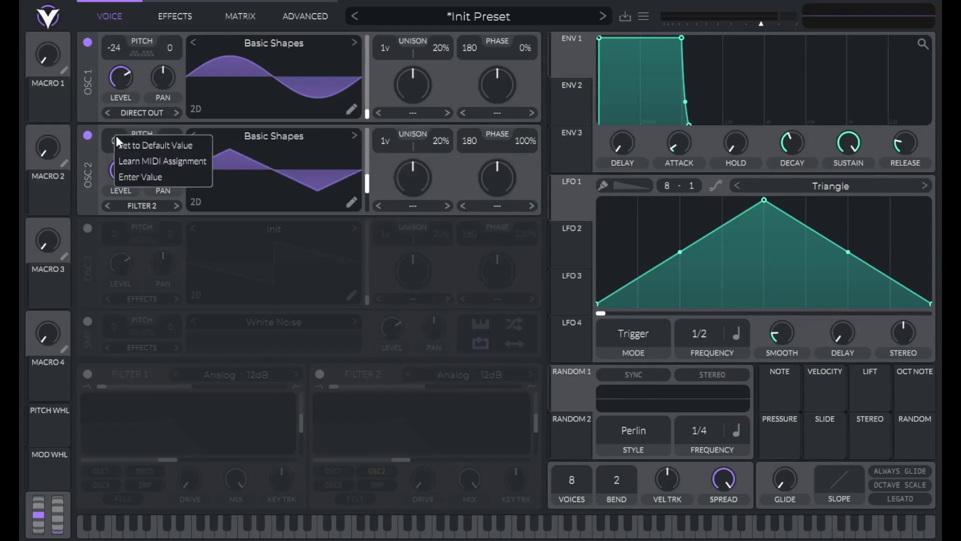
pyautogui.click(120, 178)
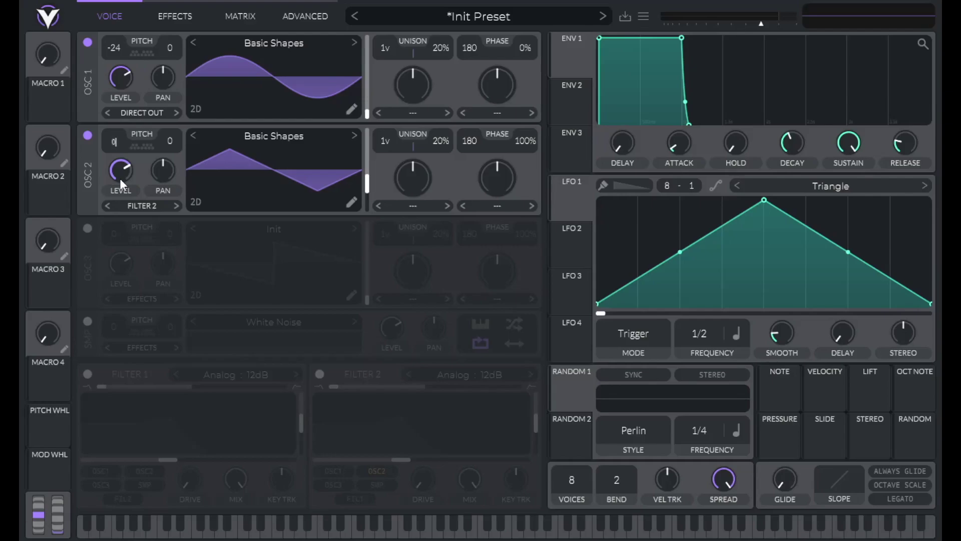
pyautogui.press('BackSpace')
pyautogui.write('-5')
pyautogui.press('Return')
# Step: Reduce oscillator 1's wave to a pure sine in its wavetable editor, then glance at the advanced page
pyautogui.click(352, 110)
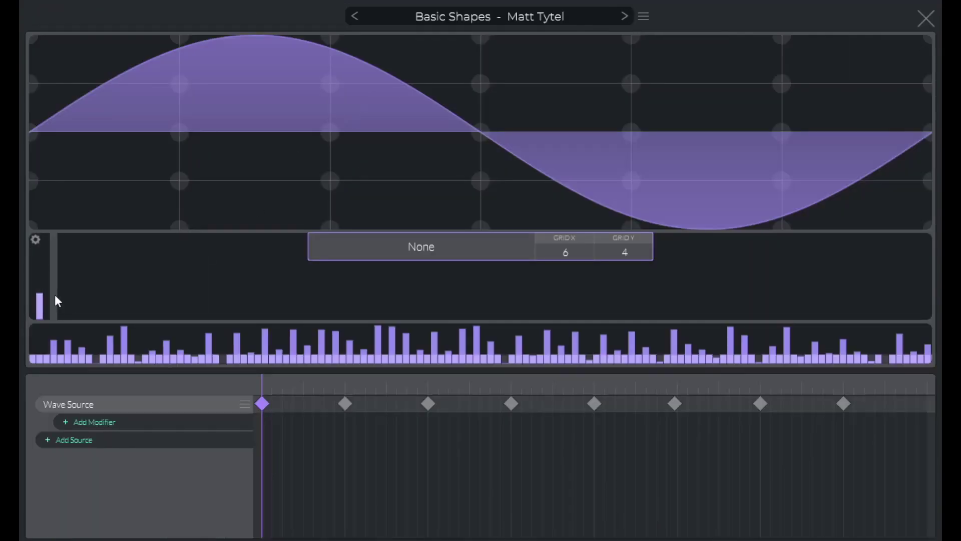
pyautogui.click(55, 298)
pyautogui.moveTo(55, 295); pyautogui.dragTo(55, 322)
pyautogui.click(925, 19)
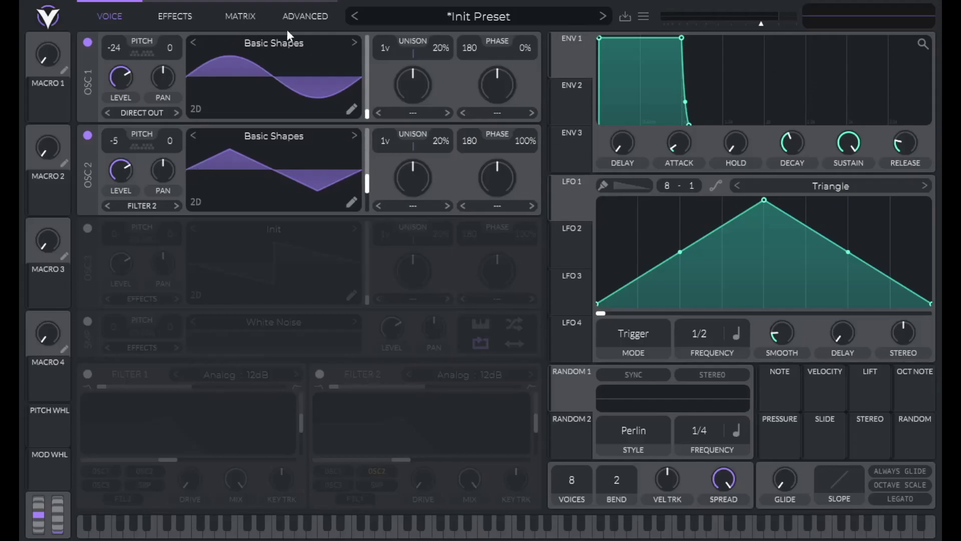
pyautogui.click(305, 17)
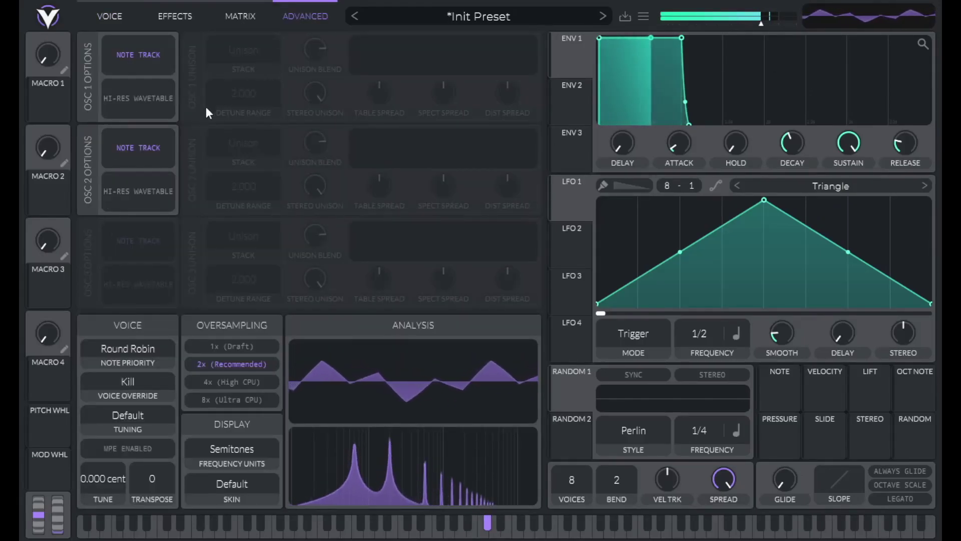
pyautogui.click(106, 14)
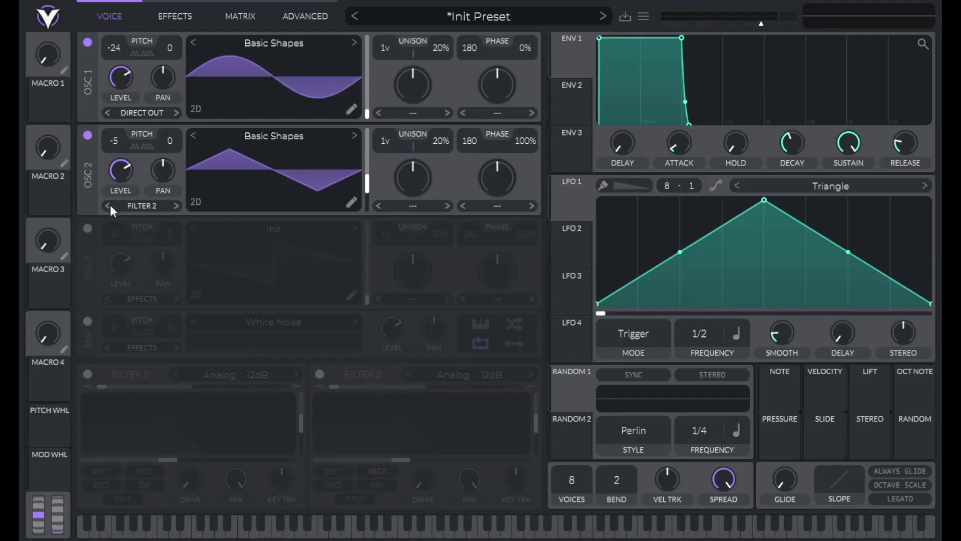
# Step: Enable oscillator 3, load Basic Shapes into it, and drop its pitch to -36
pyautogui.click(87, 228)
pyautogui.click(268, 229)
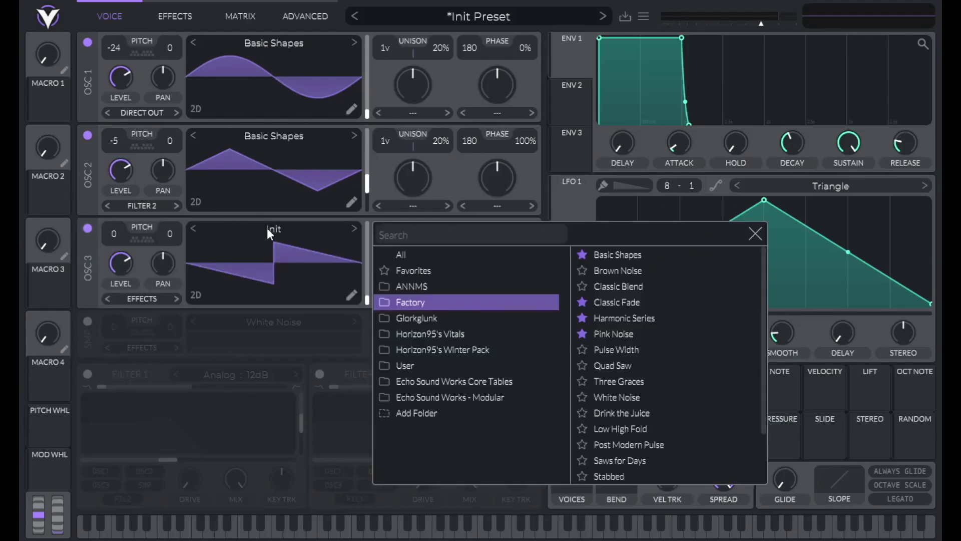
pyautogui.click(616, 254)
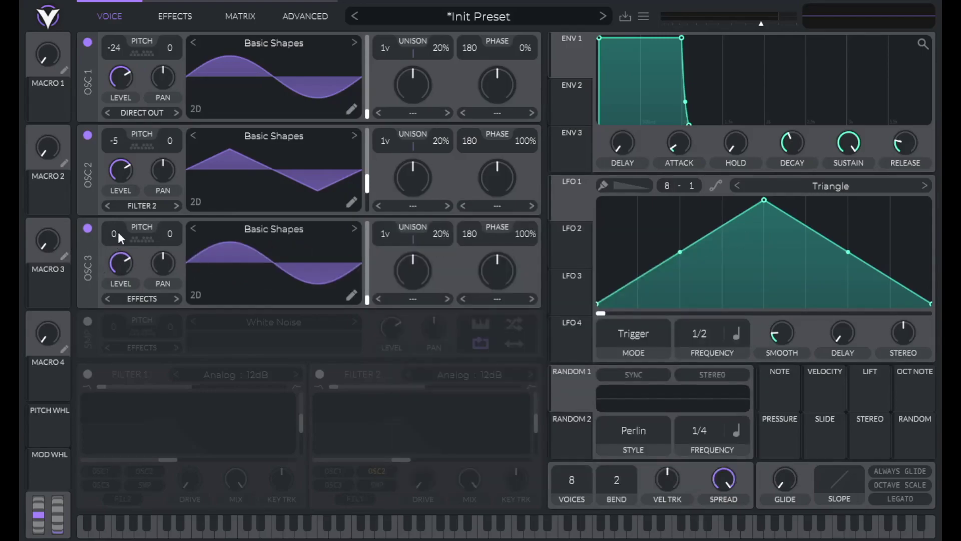
pyautogui.moveTo(119, 269); pyautogui.dragTo(120, 280)
pyautogui.click(352, 295)
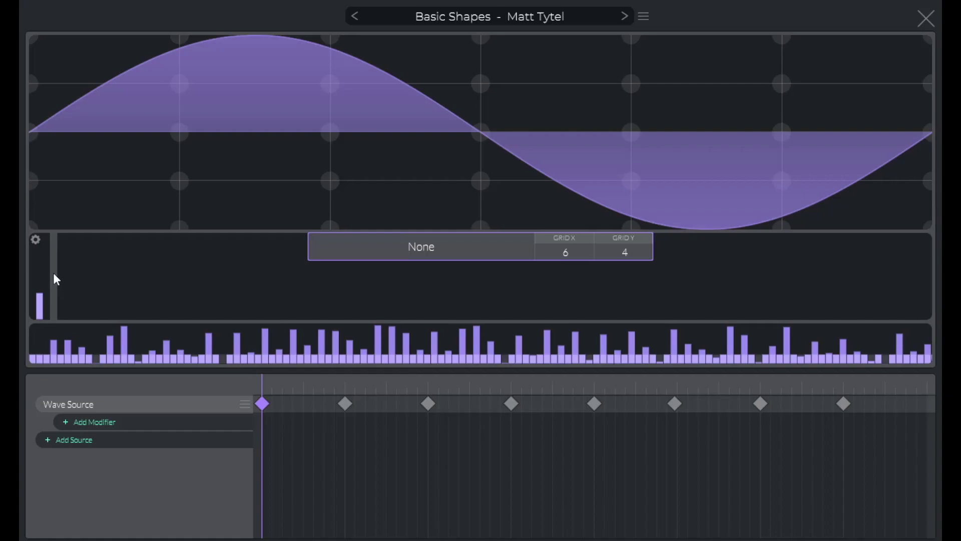
# Step: Add and slightly boost the 2nd harmonic, add the 3rd, and zero the fundamental on oscillator 3
pyautogui.click(54, 269)
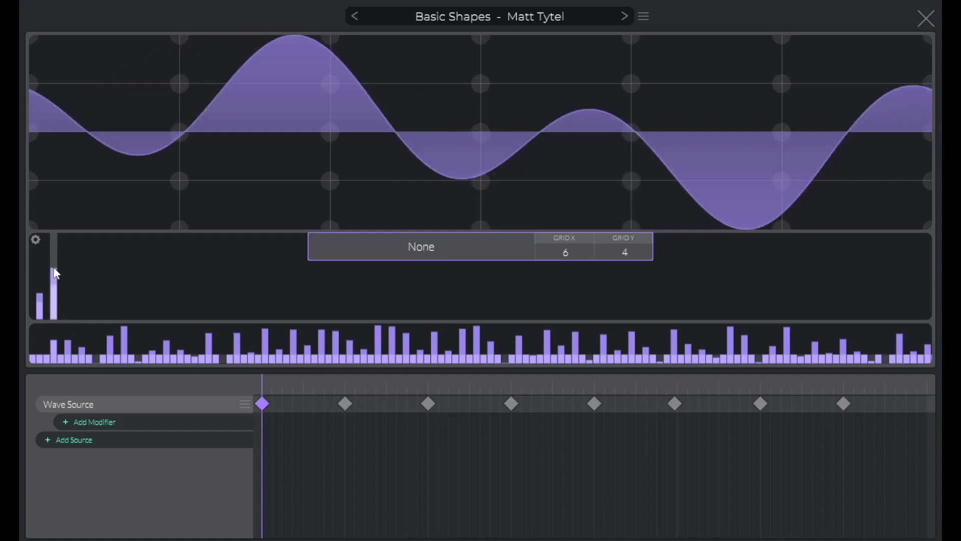
pyautogui.moveTo(56, 273); pyautogui.dragTo(56, 270)
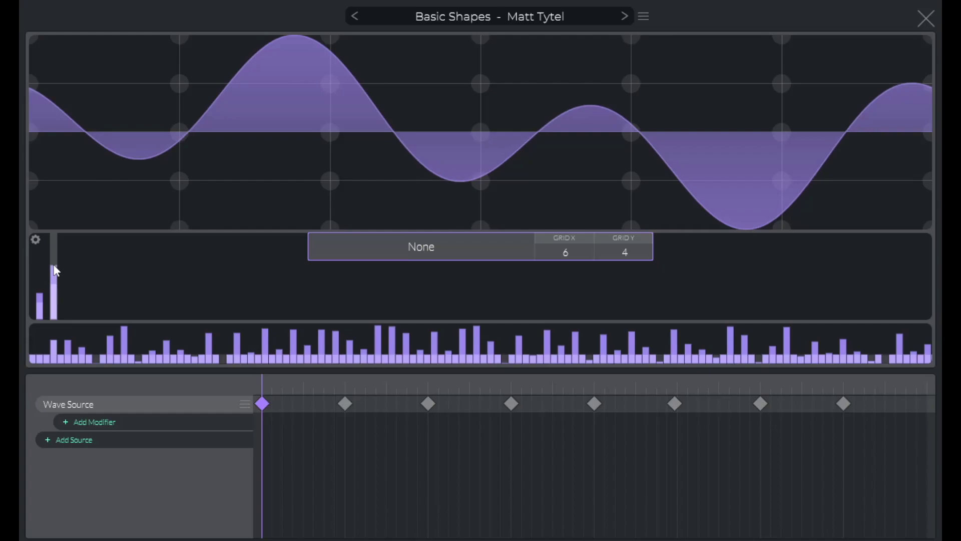
pyautogui.click(61, 293)
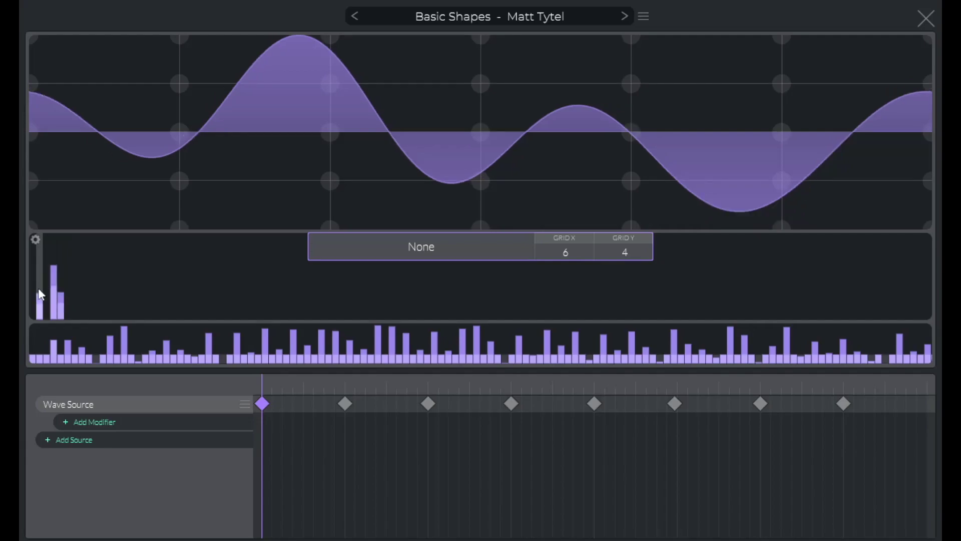
pyautogui.moveTo(41, 298); pyautogui.dragTo(41, 336)
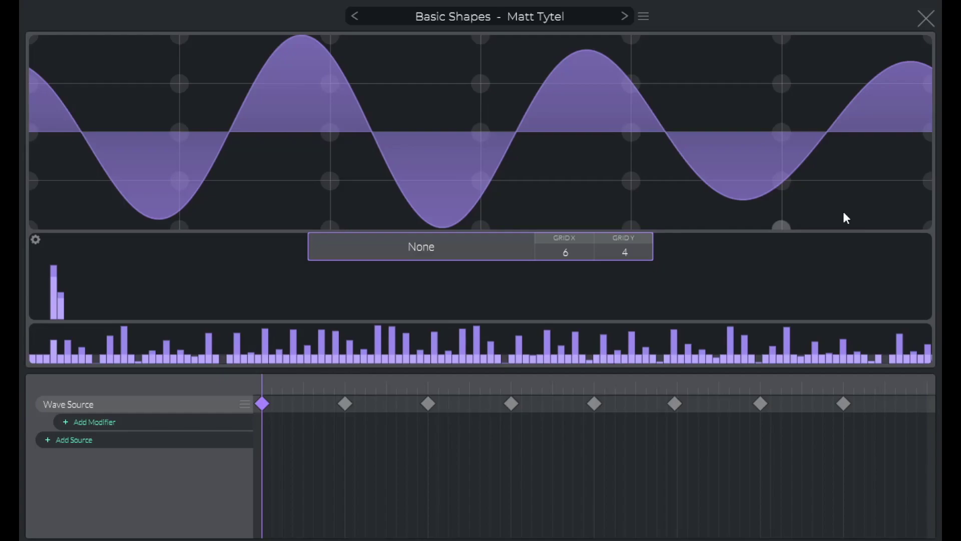
pyautogui.click(925, 20)
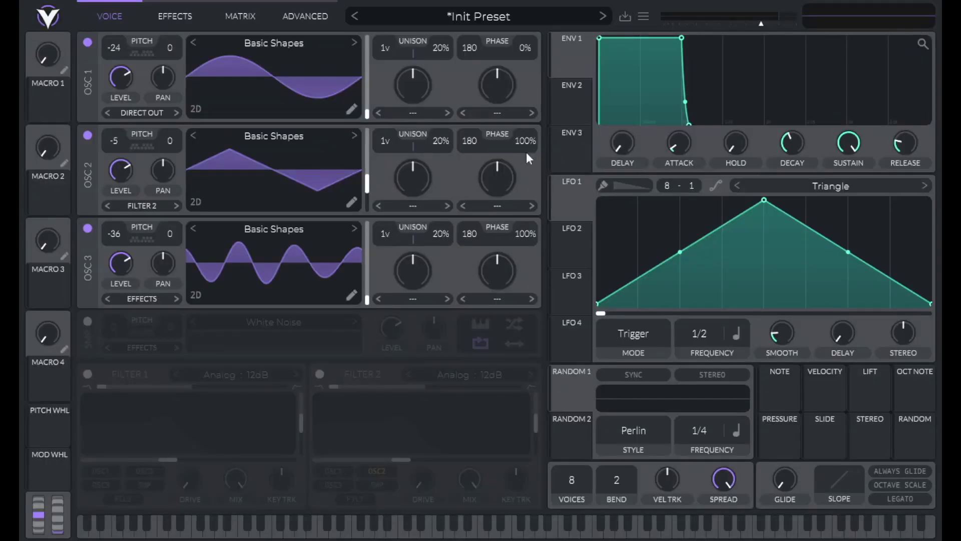
# Step: Enable Filter 1 and turn its resonance down to flatten the peak
pyautogui.click(306, 15)
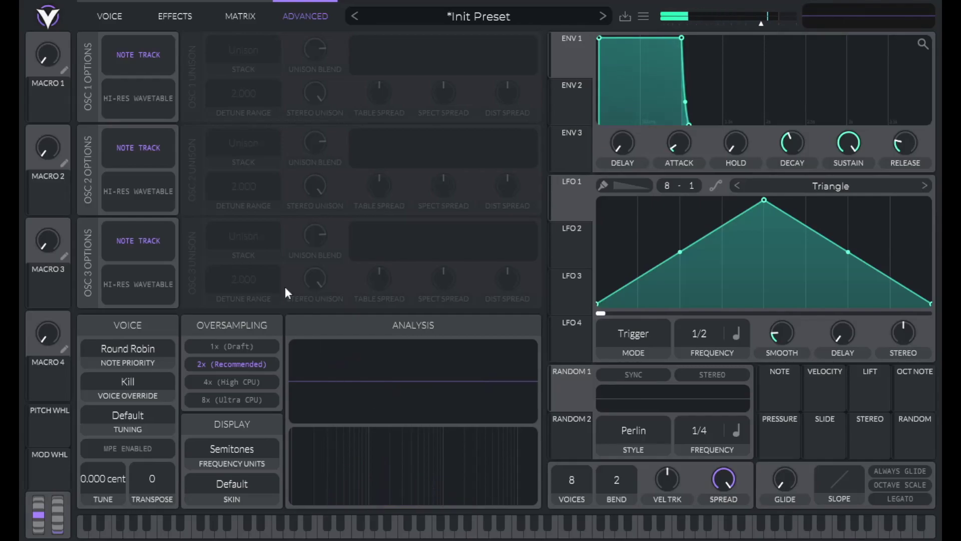
pyautogui.click(107, 16)
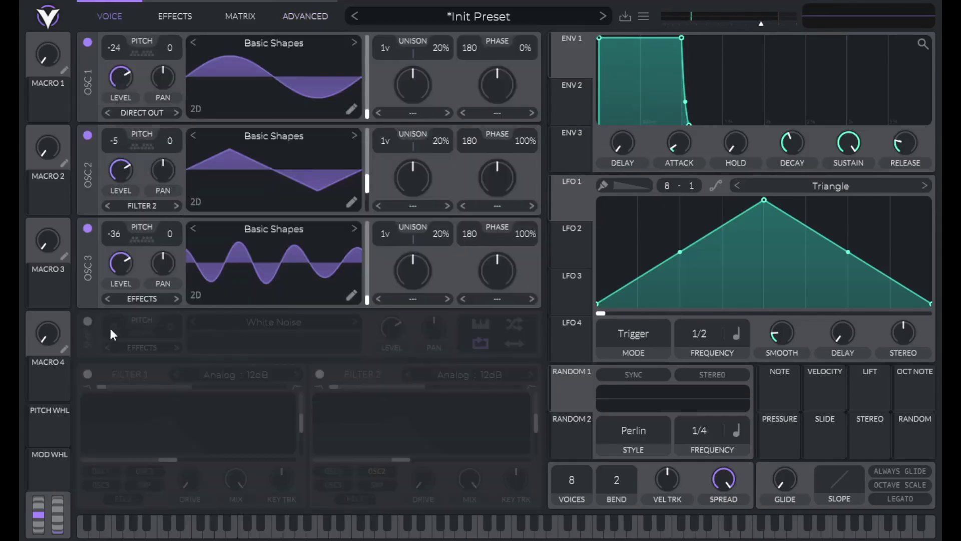
pyautogui.click(88, 374)
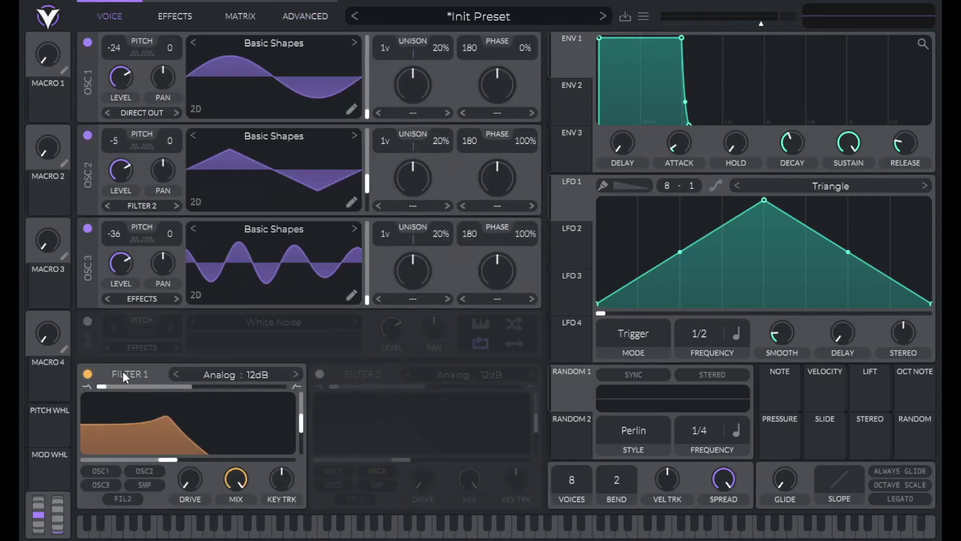
pyautogui.moveTo(300, 423); pyautogui.dragTo(300, 451)
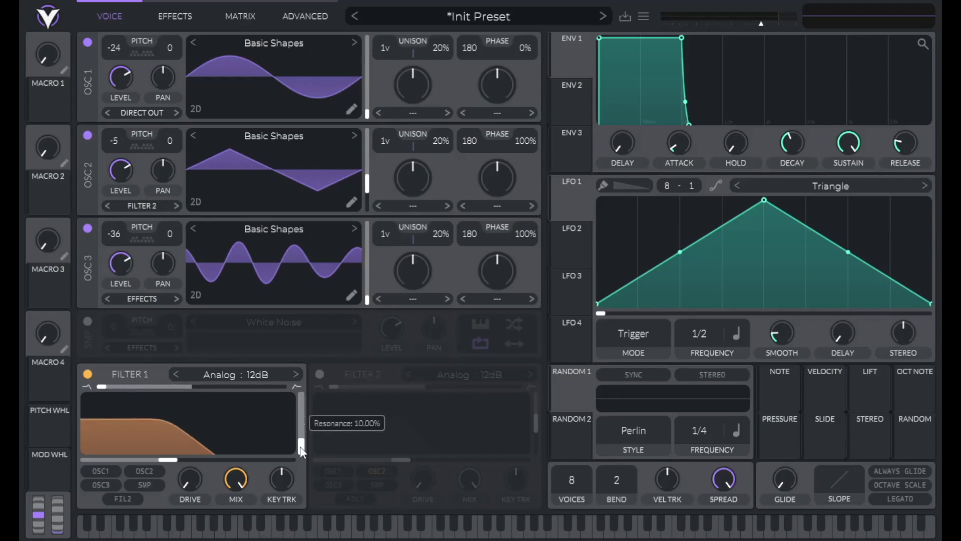
# Step: Set Filter 1's cutoff to 2 and route oscillator 2 through Filter 1 as well
pyautogui.rightClick(169, 460)
pyautogui.click(185, 503)
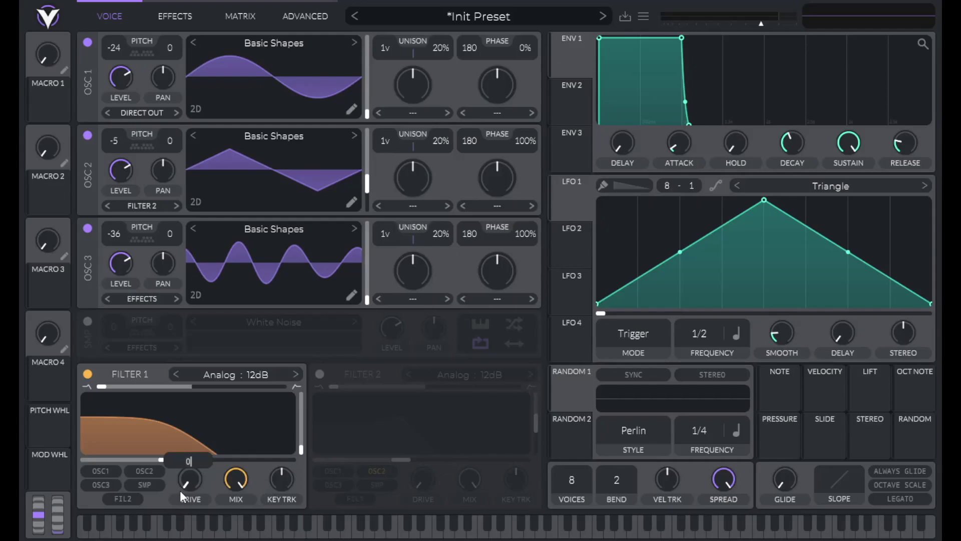
pyautogui.write('2')
pyautogui.press('Return')
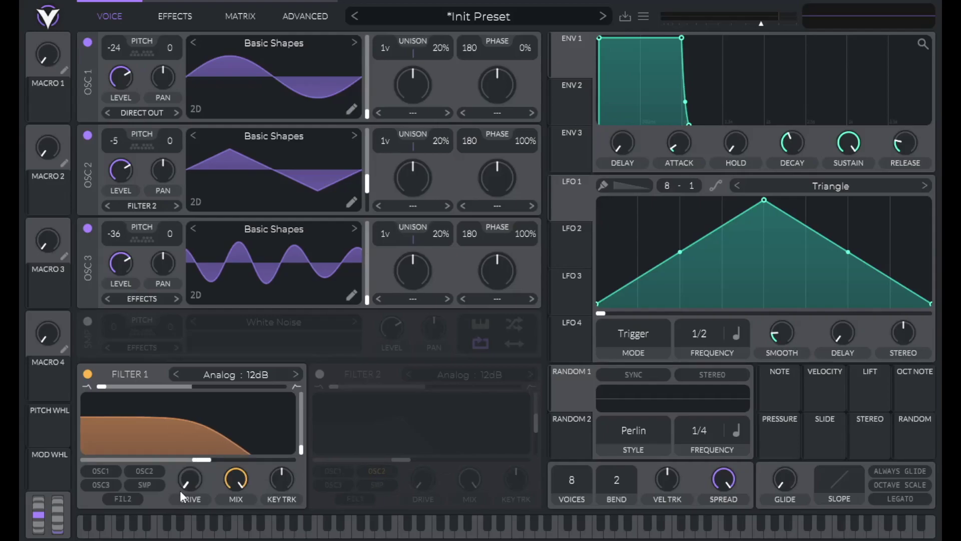
pyautogui.click(143, 471)
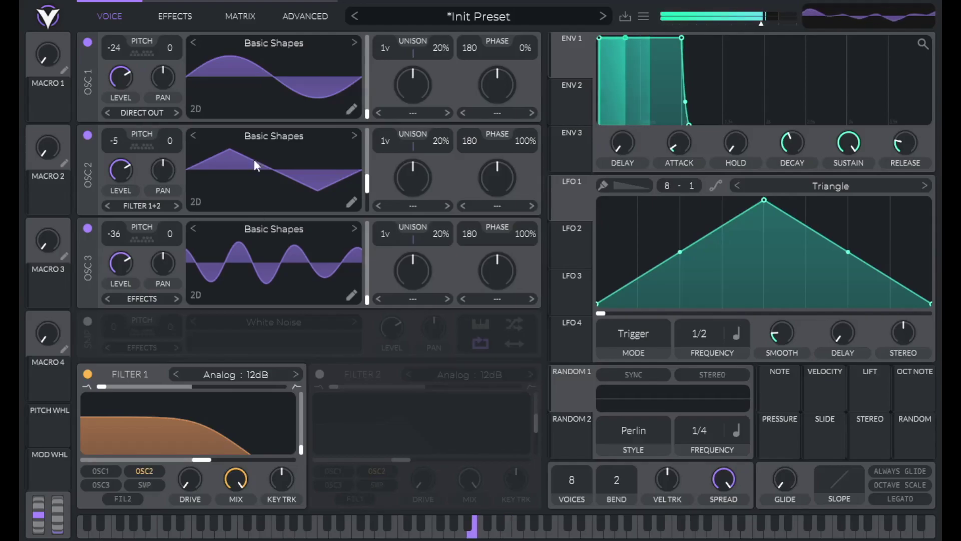
pyautogui.click(298, 22)
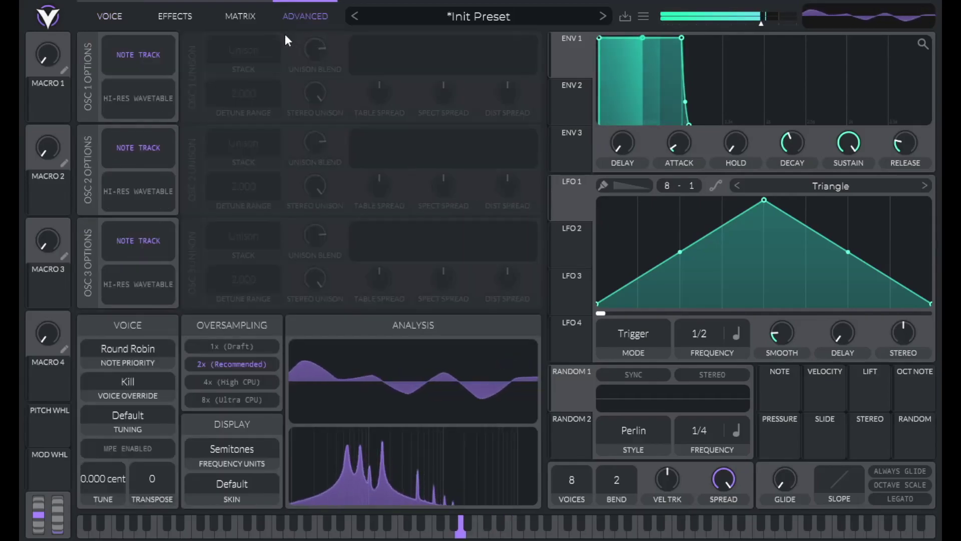
pyautogui.click(105, 15)
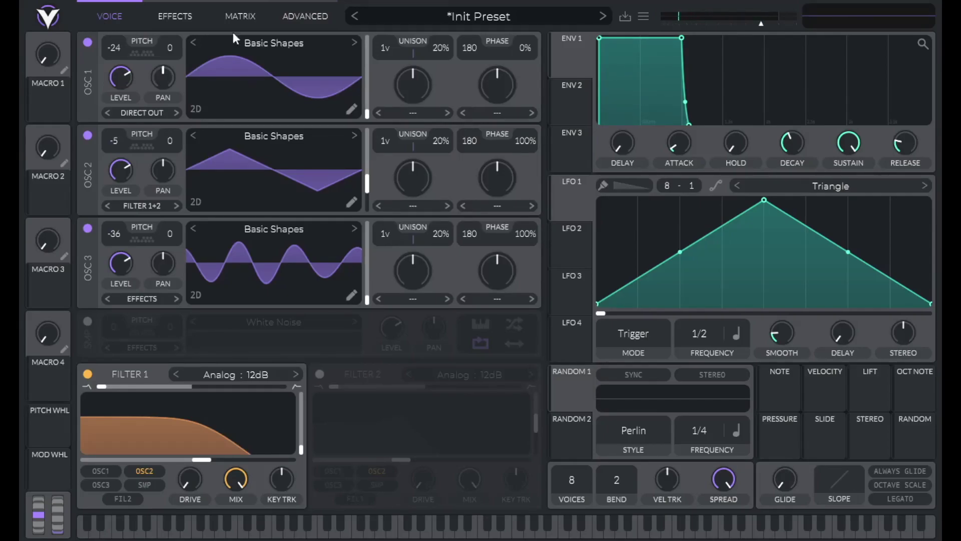
# Step: Set Envelope 1's attack to 0.01 and hold to 0.02
pyautogui.rightClick(669, 140)
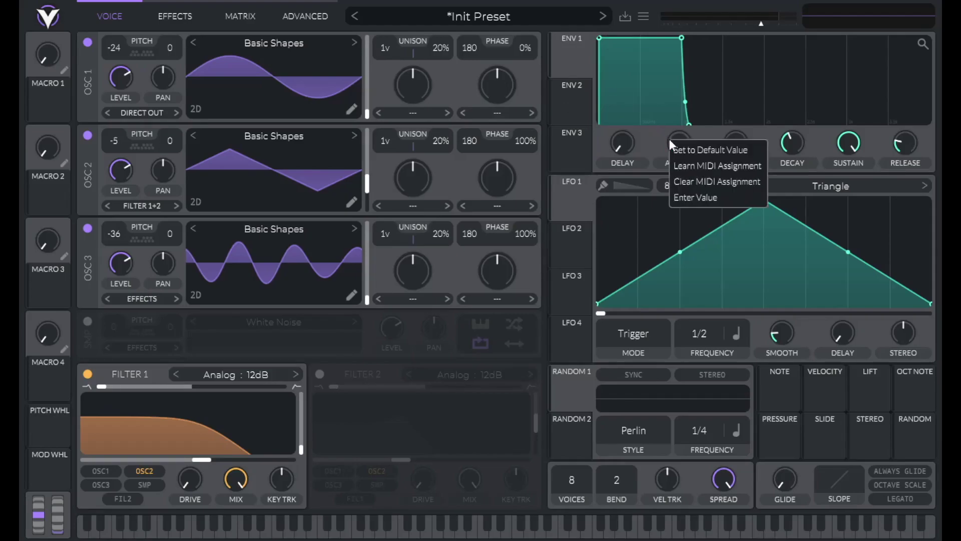
pyautogui.click(690, 196)
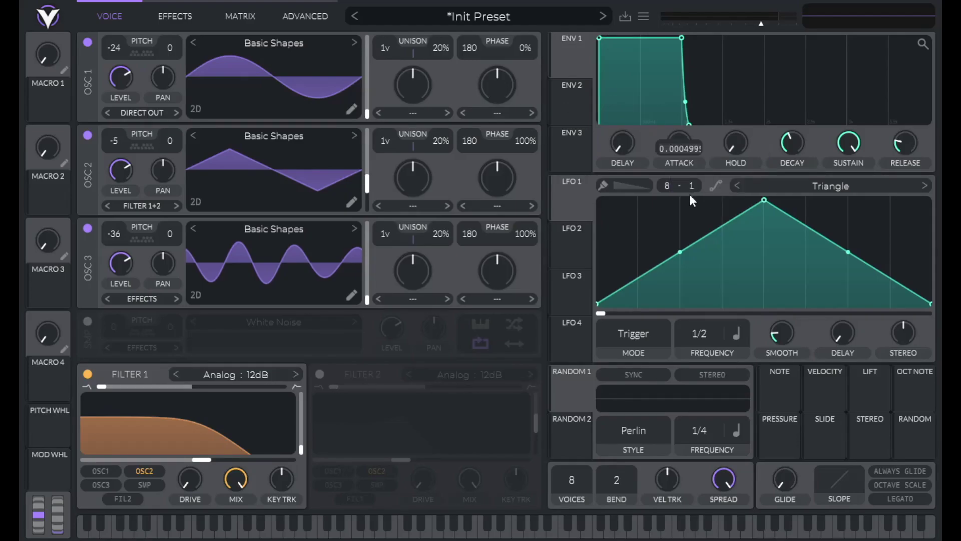
pyautogui.write('0.01')
pyautogui.press('Return')
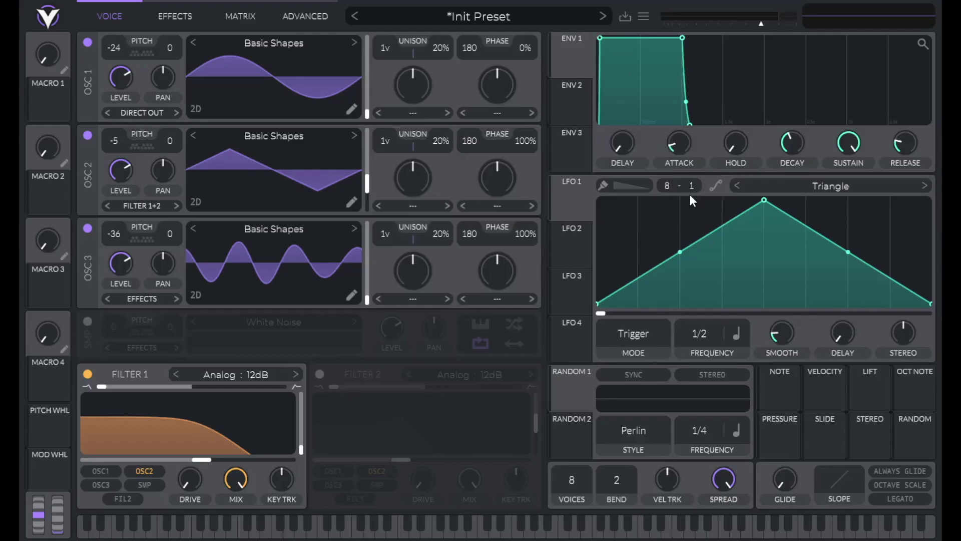
pyautogui.rightClick(733, 146)
pyautogui.click(755, 199)
pyautogui.write('0.02')
pyautogui.press('Return')
# Step: Set Envelope 1's decay to 1, sustain to zero, release to 0.3, and steepen the decay curve
pyautogui.rightClick(790, 137)
pyautogui.click(803, 194)
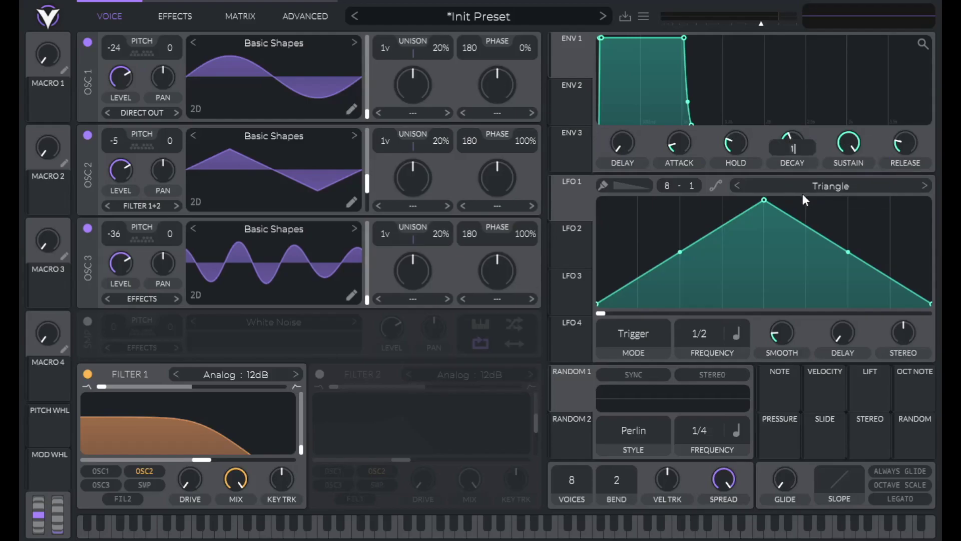
pyautogui.write('1')
pyautogui.press('Return')
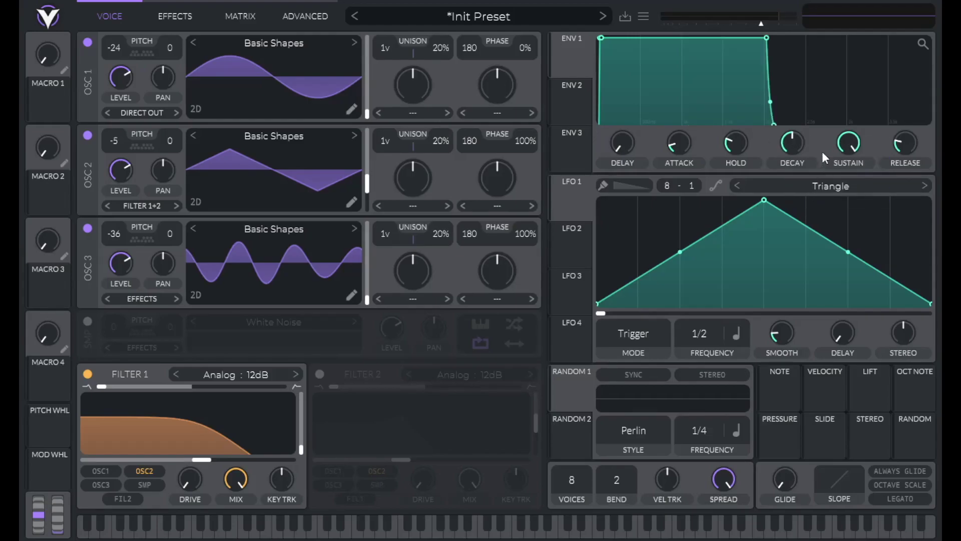
pyautogui.moveTo(849, 143); pyautogui.dragTo(849, 173)
pyautogui.rightClick(899, 145)
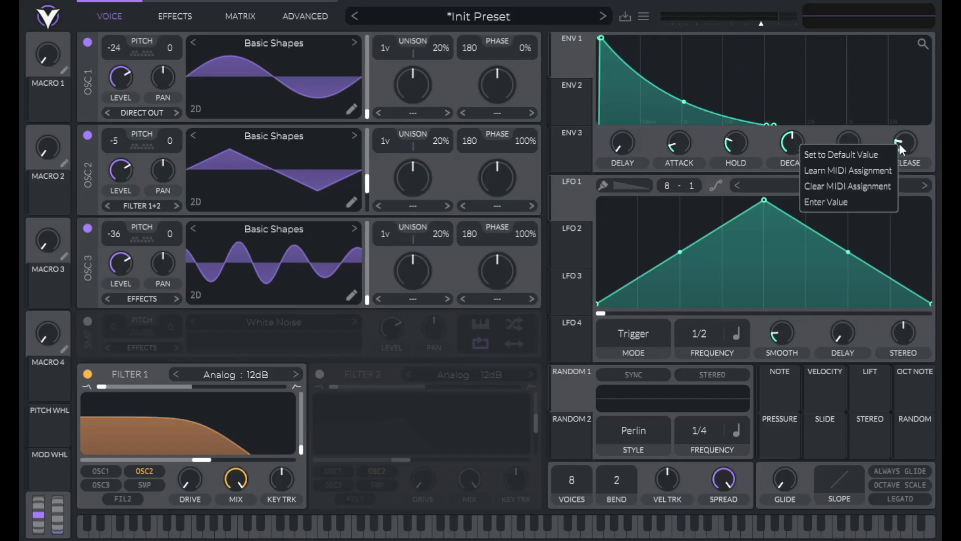
pyautogui.click(881, 203)
pyautogui.write('0')
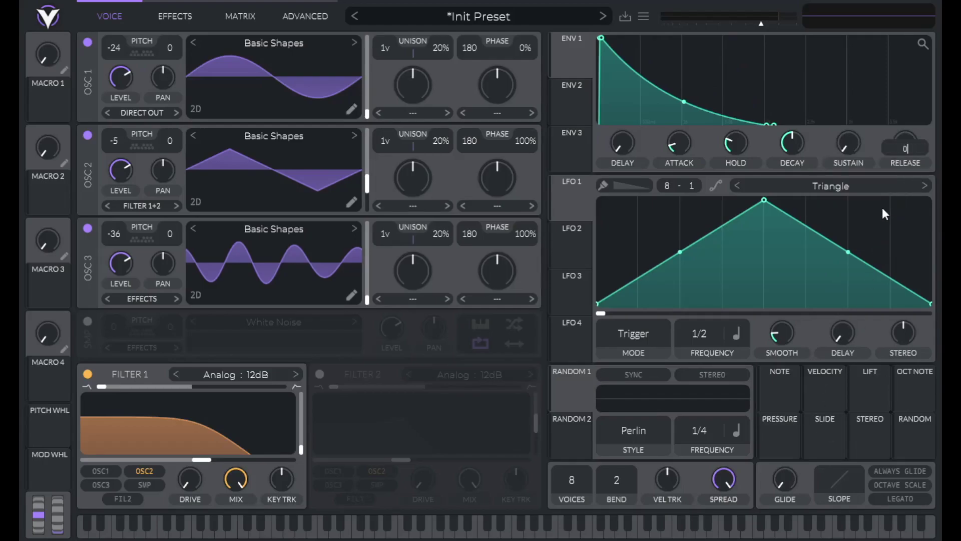
pyautogui.write('.3')
pyautogui.press('Return')
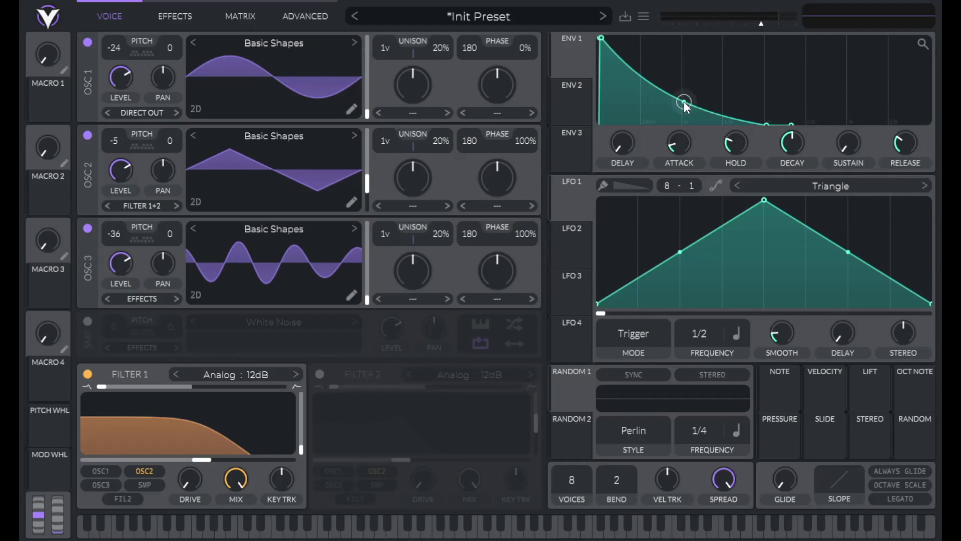
pyautogui.moveTo(683, 101); pyautogui.dragTo(672, 130)
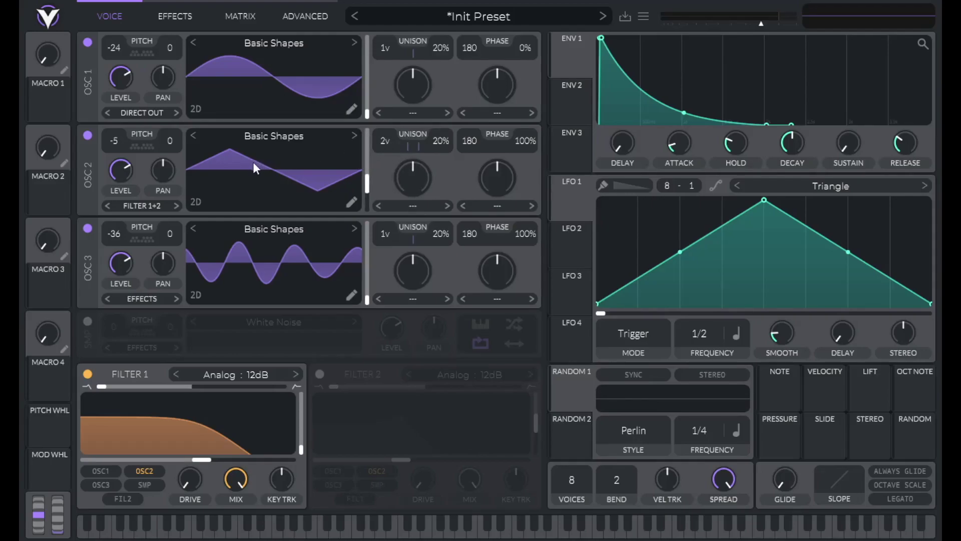
# Step: Set oscillator 2's unison detune to 2% and phase to 40%
pyautogui.rightClick(440, 144)
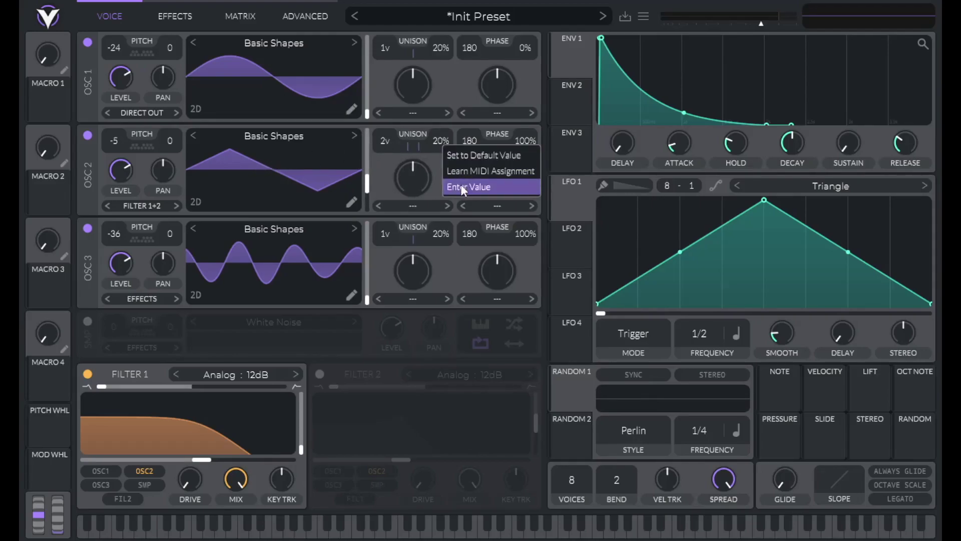
pyautogui.click(461, 187)
pyautogui.press('BackSpace')
pyautogui.press('Return')
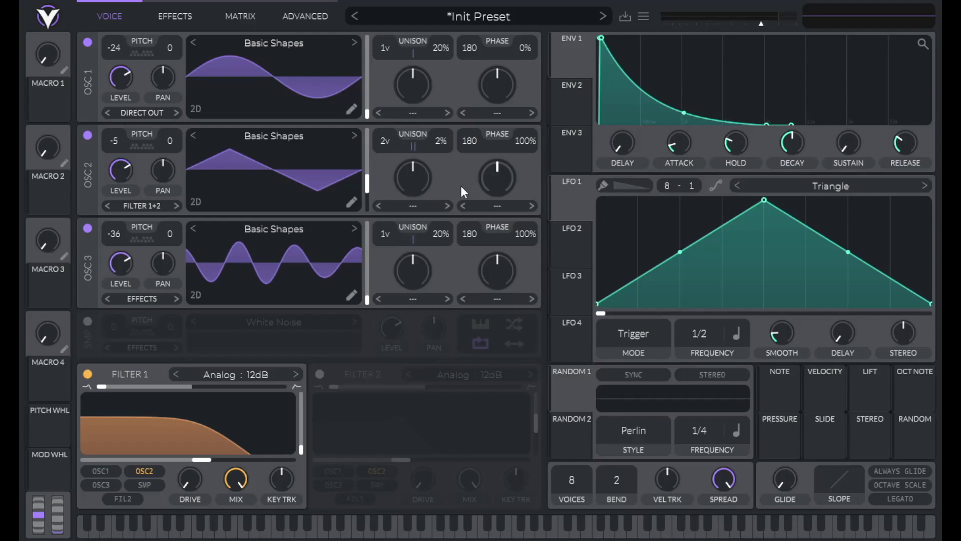
pyautogui.rightClick(525, 145)
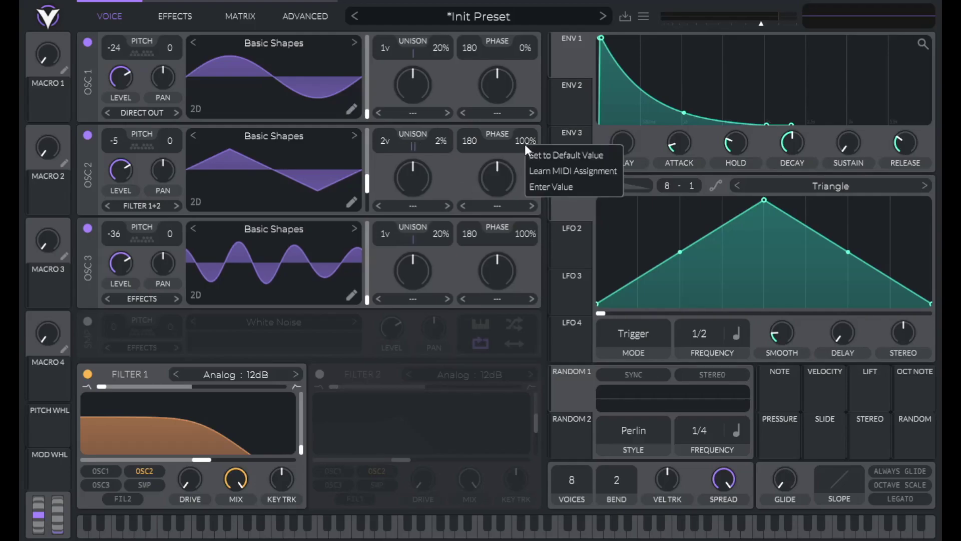
pyautogui.click(541, 187)
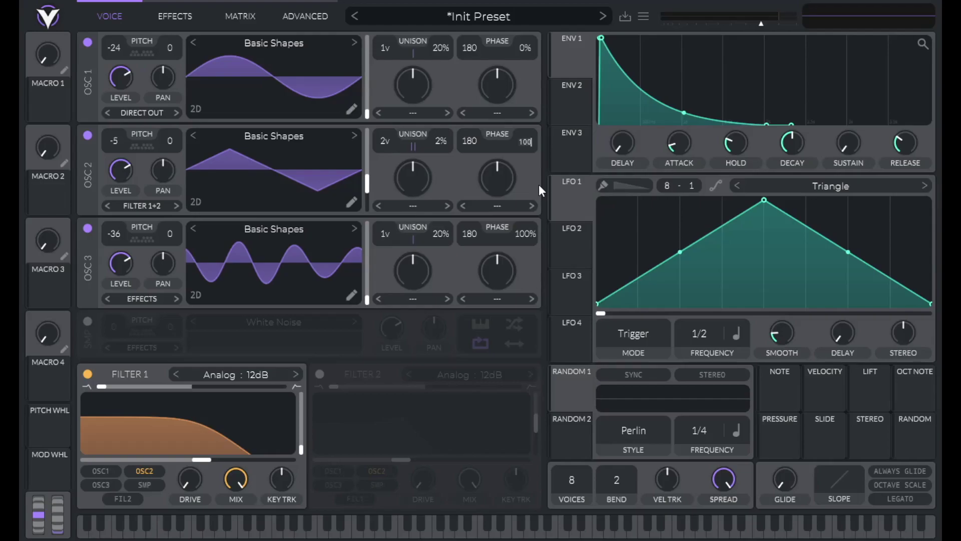
pyautogui.press('BackSpace')
pyautogui.press('BackSpace')
pyautogui.press('BackSpace')
pyautogui.write('40')
pyautogui.press('Return')
# Step: Give oscillator 3 two unison voices, 2% detune, and 30% phase
pyautogui.rightClick(382, 232)
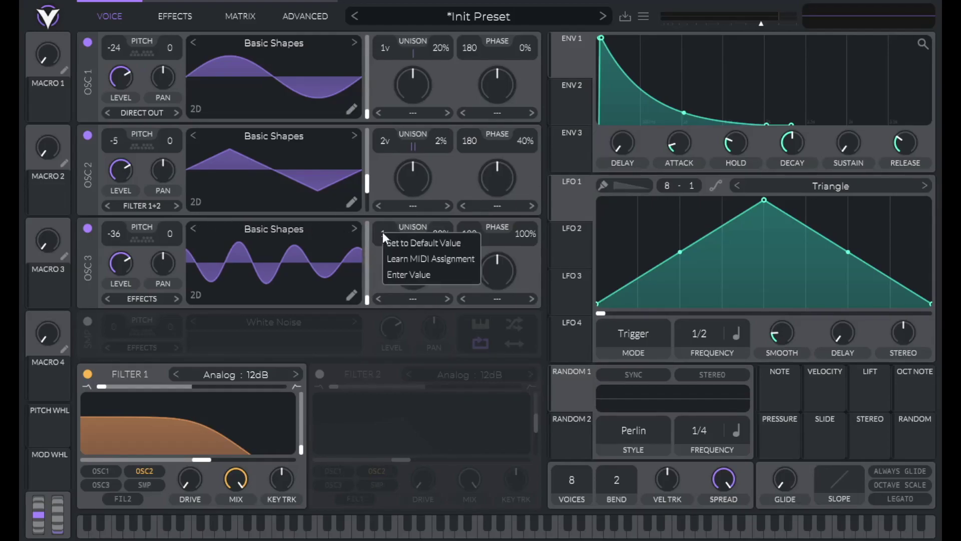
pyautogui.click(387, 274)
pyautogui.write('2')
pyautogui.press('Return')
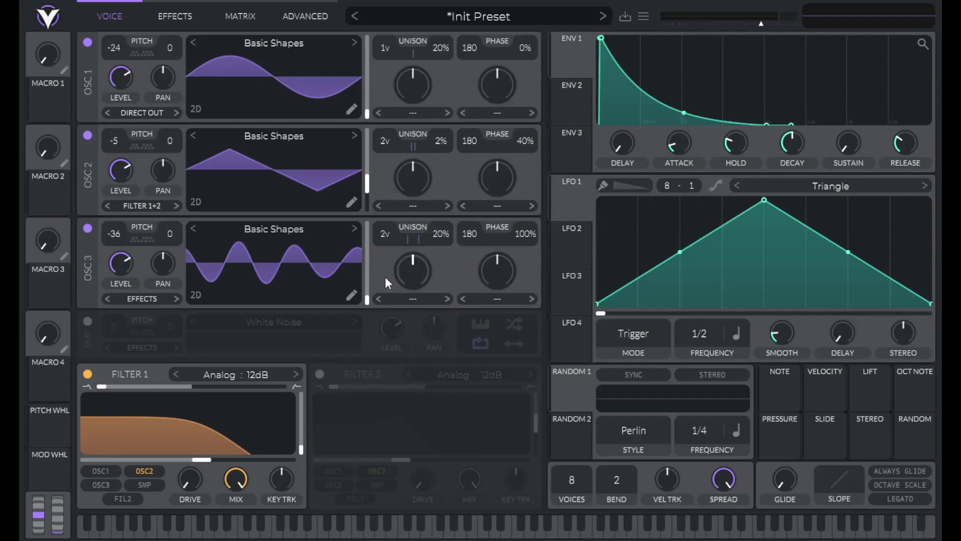
pyautogui.rightClick(440, 232)
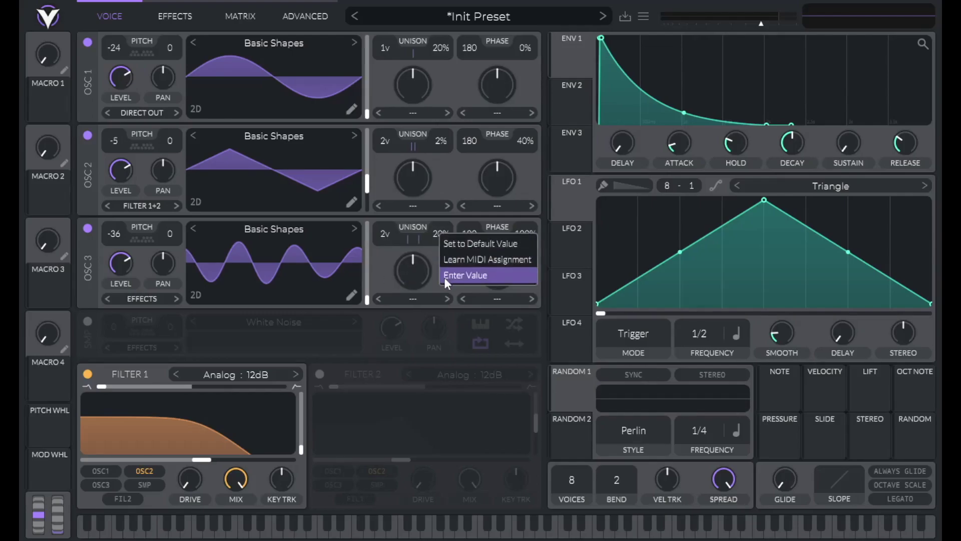
pyautogui.click(444, 275)
pyautogui.write('2')
pyautogui.press('Return')
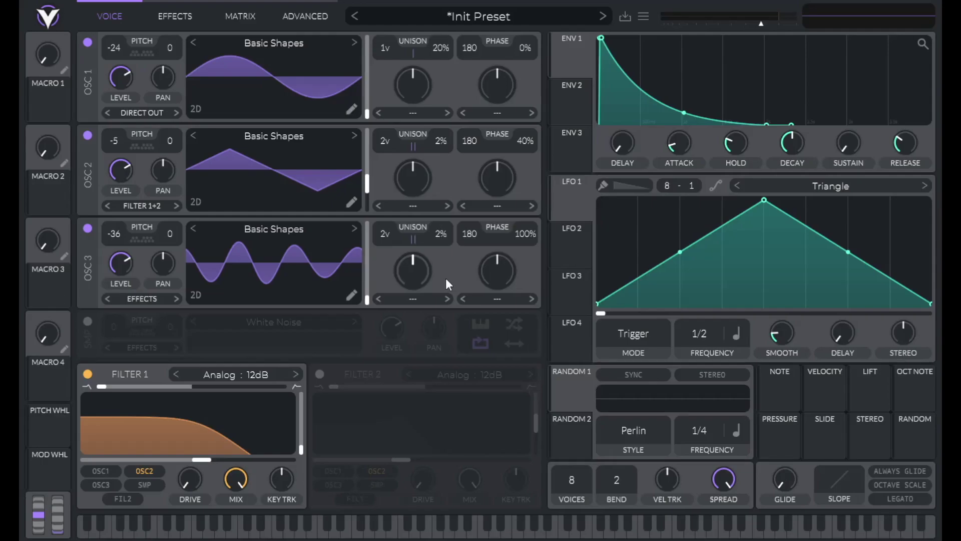
pyautogui.rightClick(527, 232)
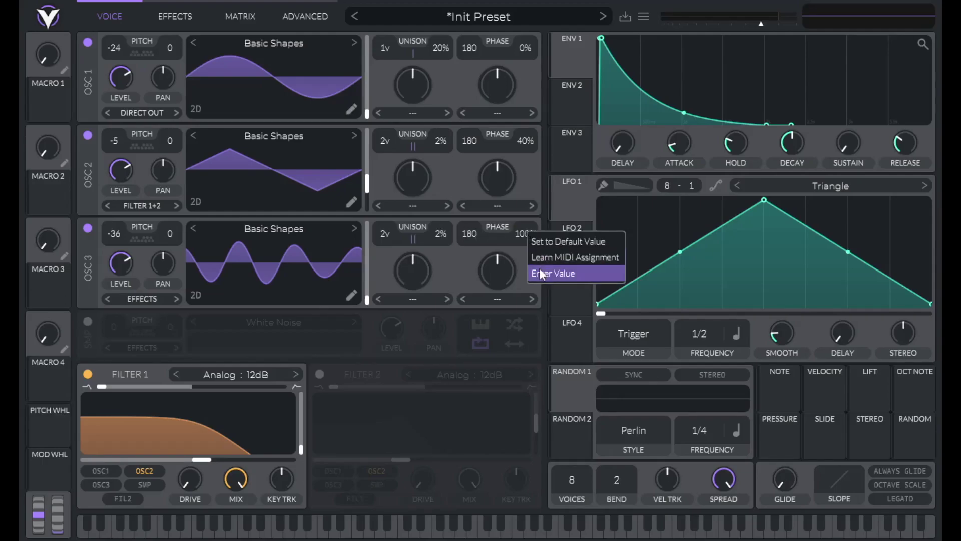
pyautogui.click(540, 270)
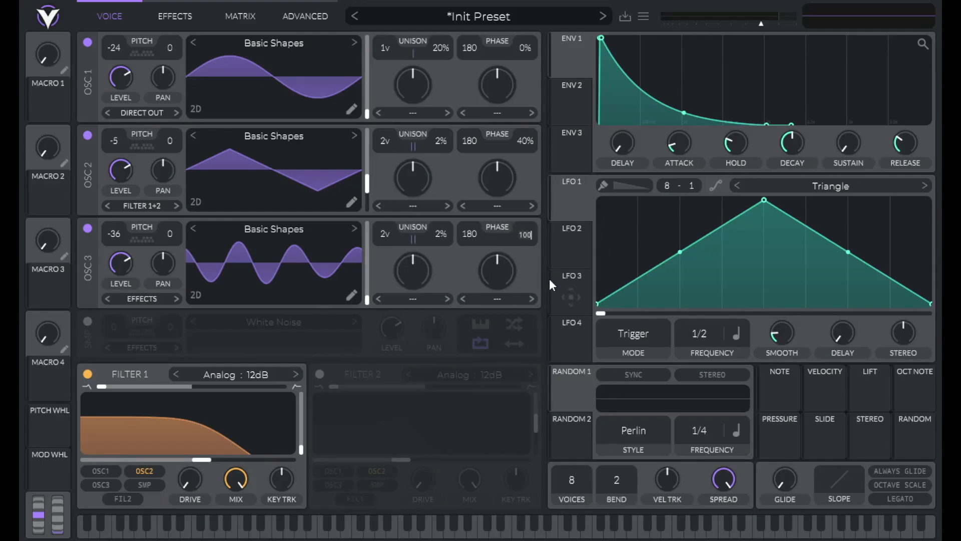
pyautogui.write('30')
pyautogui.press('Return')
# Step: Turn oscillator 2 stereo unison to minimum and link Macro 1 to both oscillators' stereo unison
pyautogui.click(293, 16)
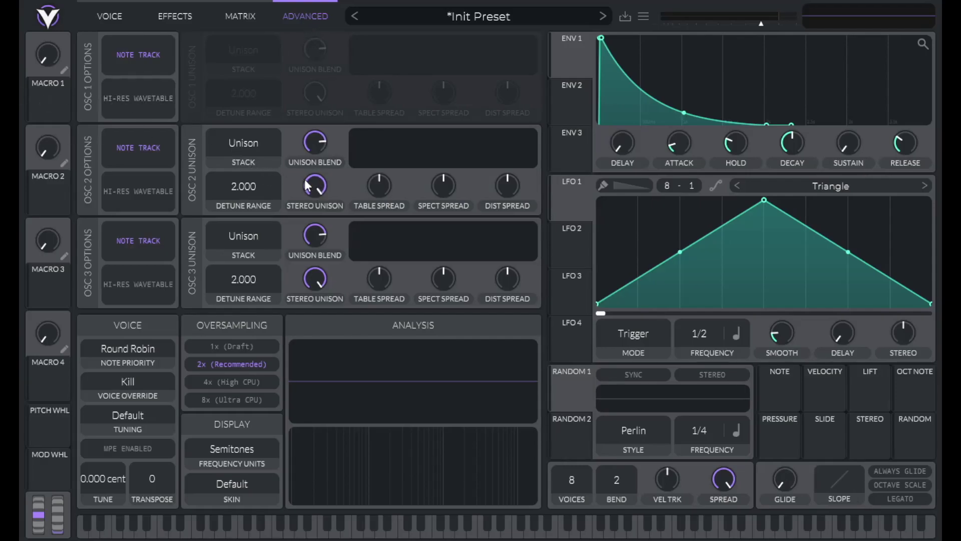
pyautogui.moveTo(315, 185); pyautogui.dragTo(274, 461)
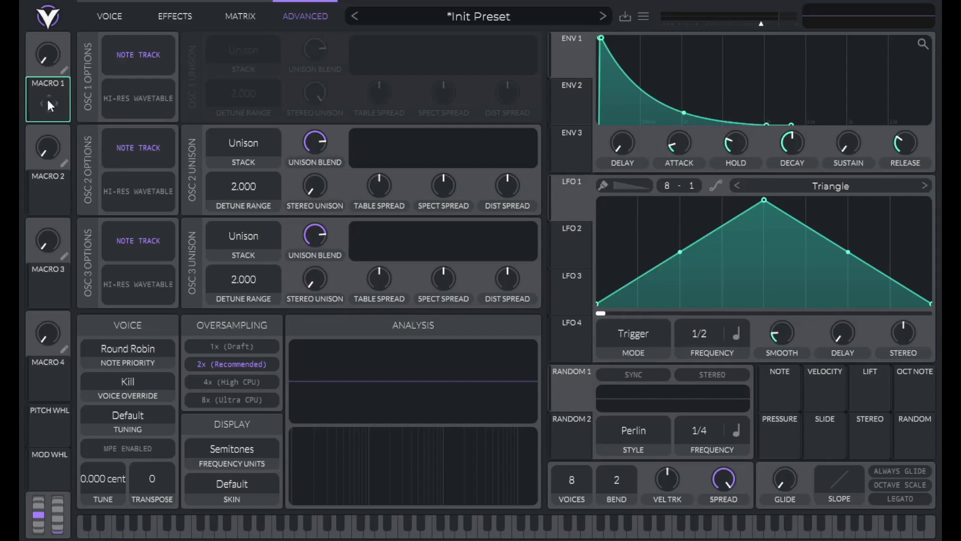
pyautogui.moveTo(49, 104); pyautogui.dragTo(315, 185)
pyautogui.moveTo(44, 94); pyautogui.dragTo(311, 276)
# Step: Set Macro 1's second modulation amount to 0.5
pyautogui.rightClick(51, 112)
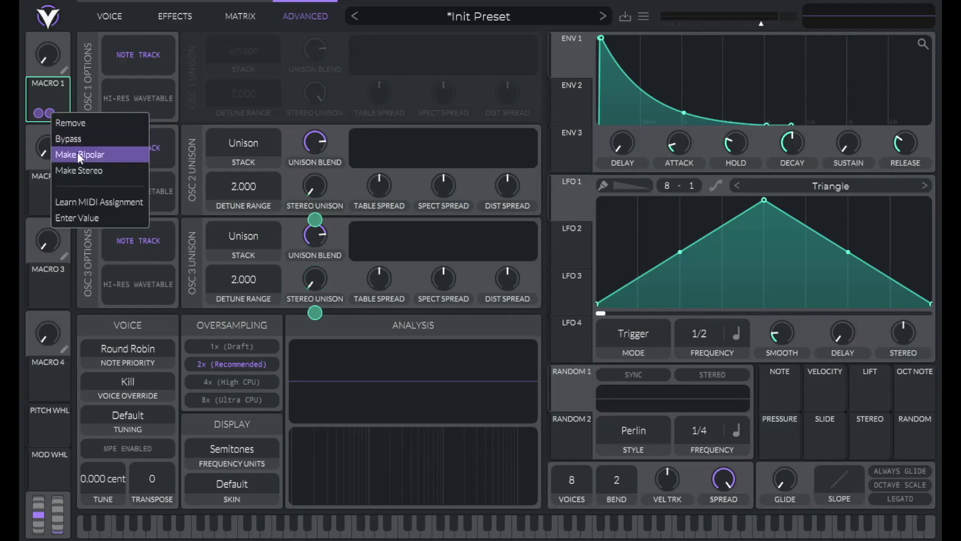
pyautogui.click(76, 213)
pyautogui.press('BackSpace')
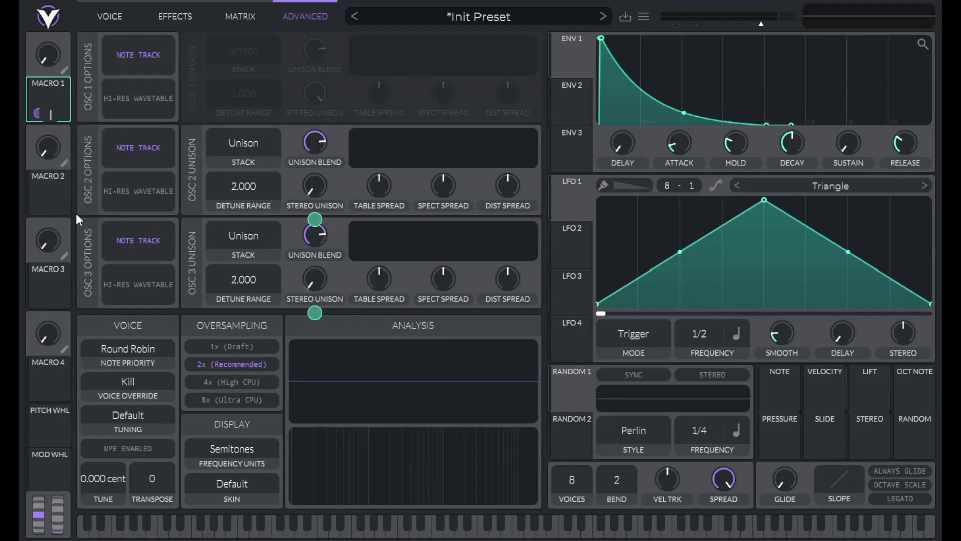
pyautogui.write('0.')
pyautogui.write('5')
pyautogui.press('Return')
# Step: Audition a note, turn Macro 1 up, and rename it 'Width'
pyautogui.press('a')
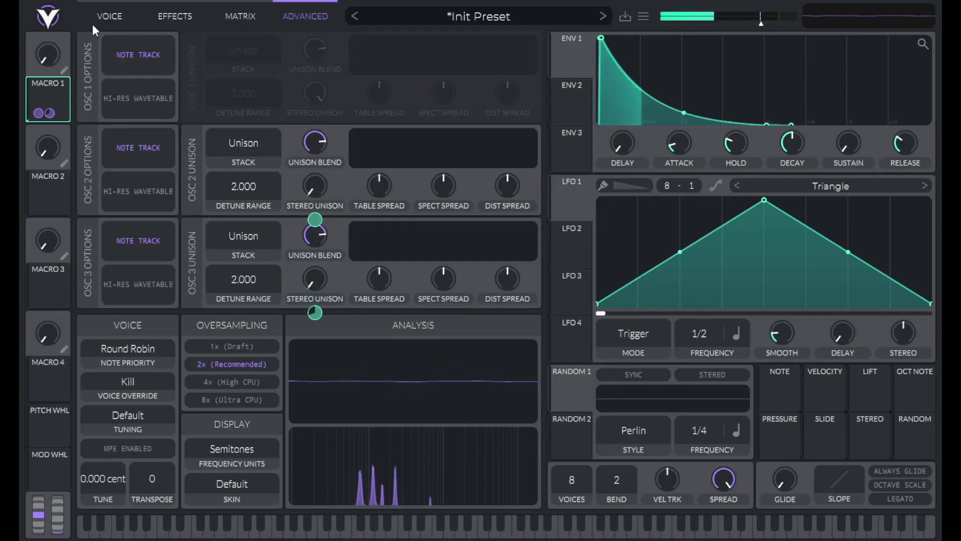
pyautogui.moveTo(44, 56); pyautogui.dragTo(49, 46)
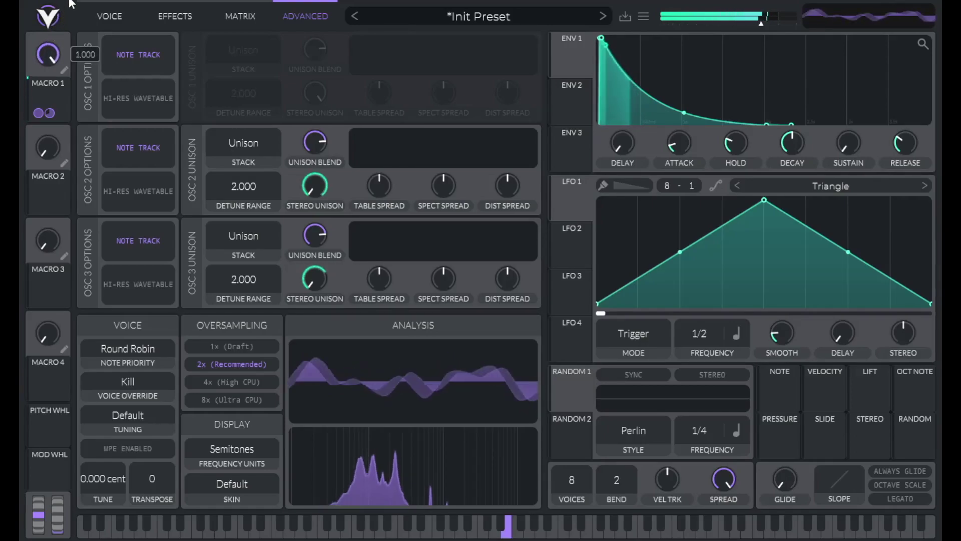
pyautogui.click(63, 70)
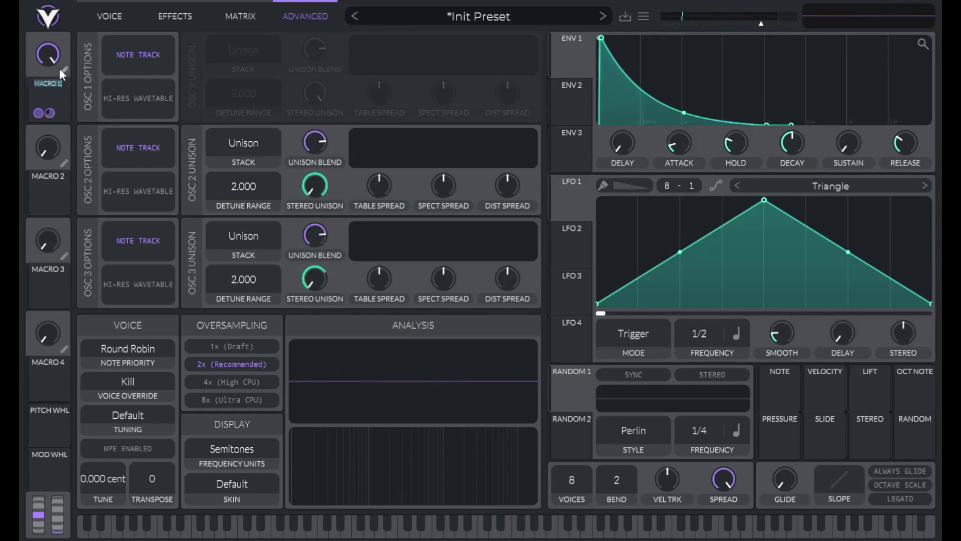
pyautogui.write('Width')
# Step: Try the Chorus effect and switch it back off, ending on the Voice page
pyautogui.click(108, 17)
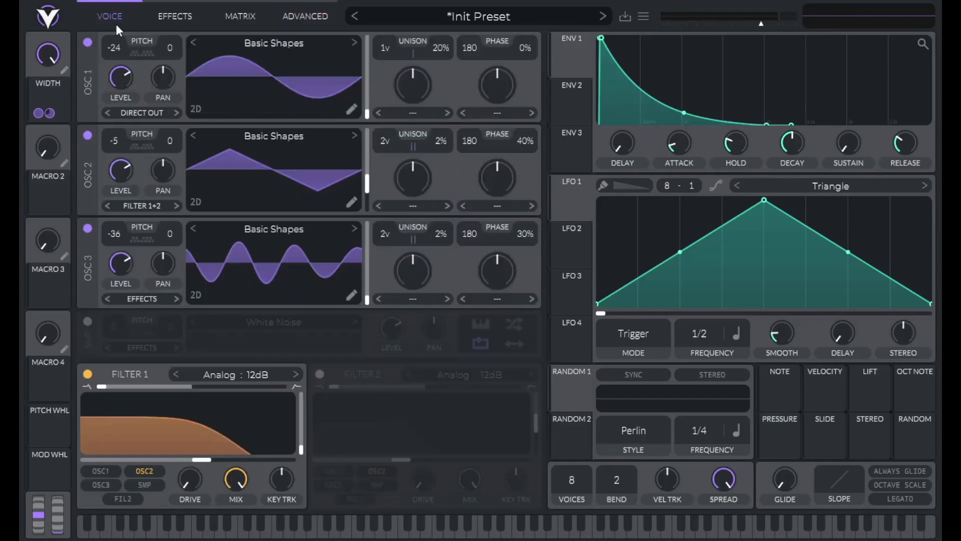
pyautogui.click(170, 16)
pyautogui.click(86, 43)
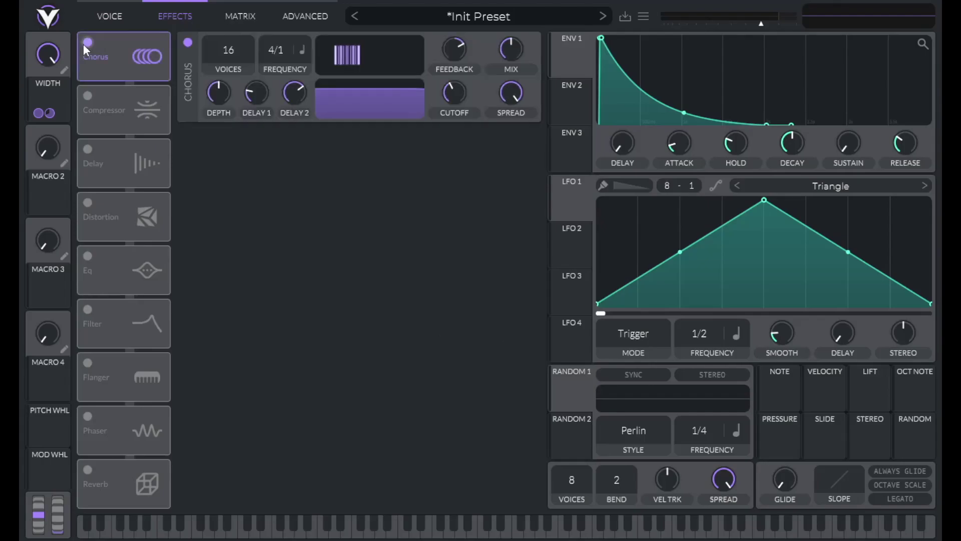
pyautogui.click(83, 44)
pyautogui.click(110, 20)
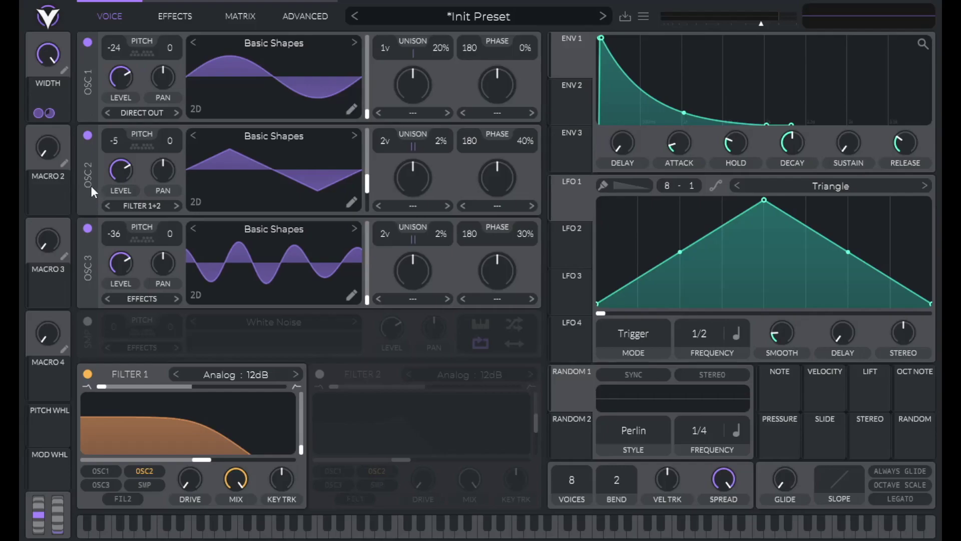
pyautogui.click(307, 16)
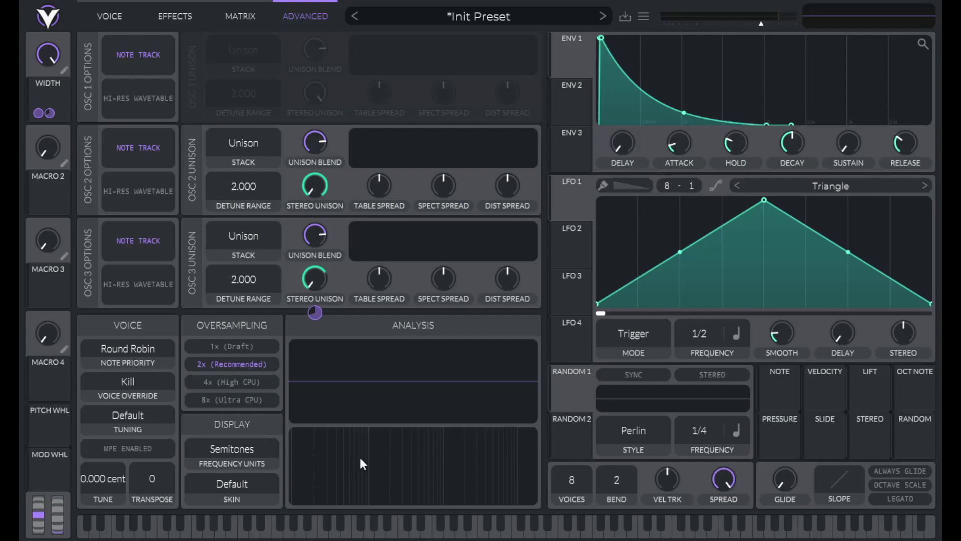
pyautogui.click(124, 16)
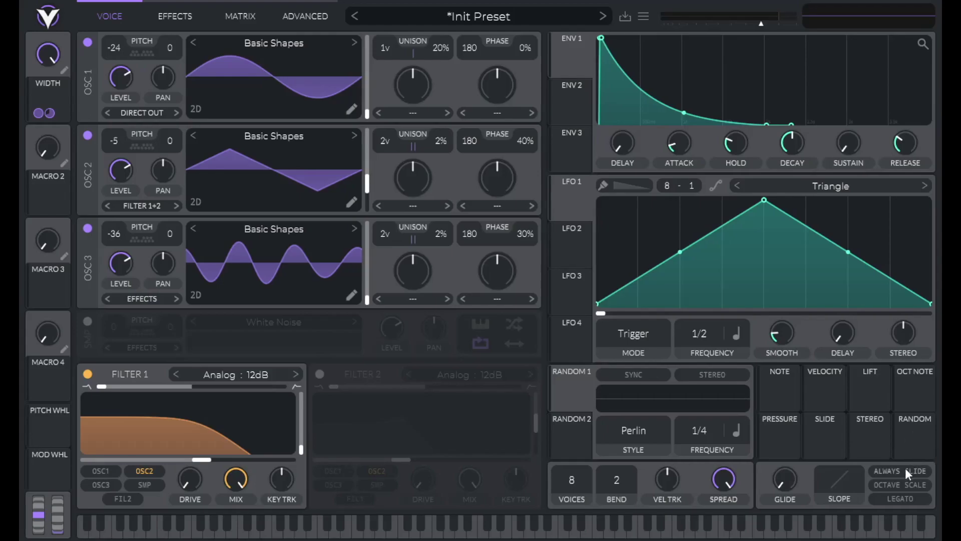
# Step: Enter an exact glide time of 0.09 on the Glide knob
pyautogui.rightClick(779, 482)
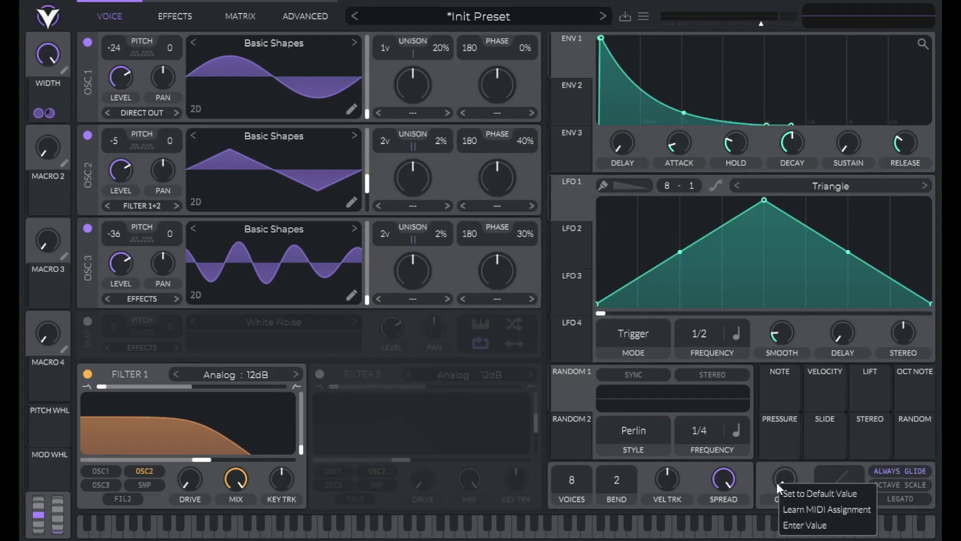
pyautogui.click(796, 524)
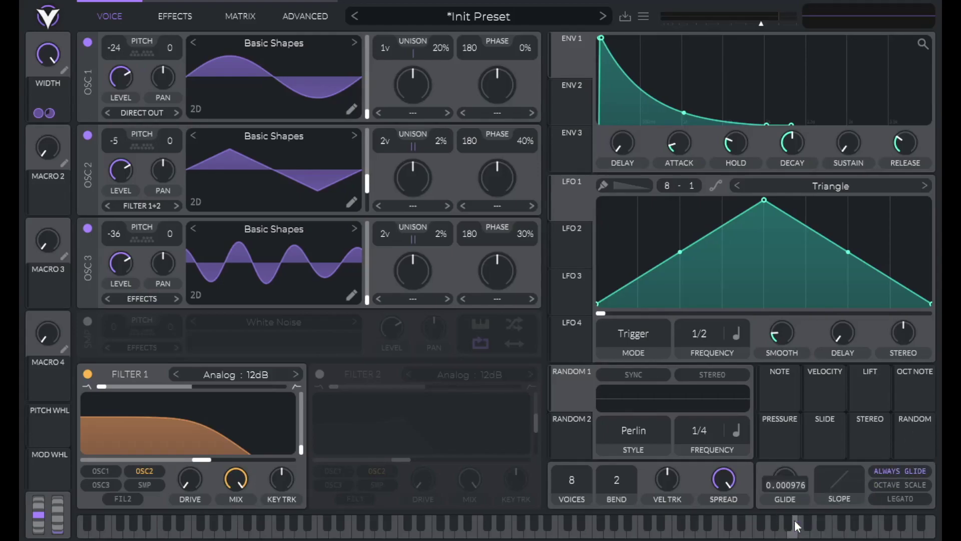
pyautogui.write('0.09')
pyautogui.press('Return')
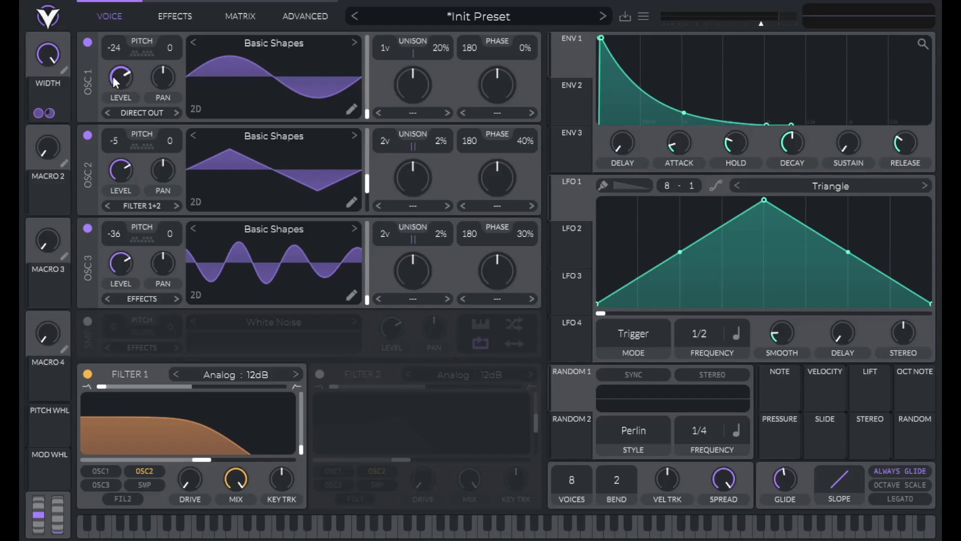
# Step: After checking the advanced voice settings, set oscillator 2's level to 0.15
pyautogui.click(296, 14)
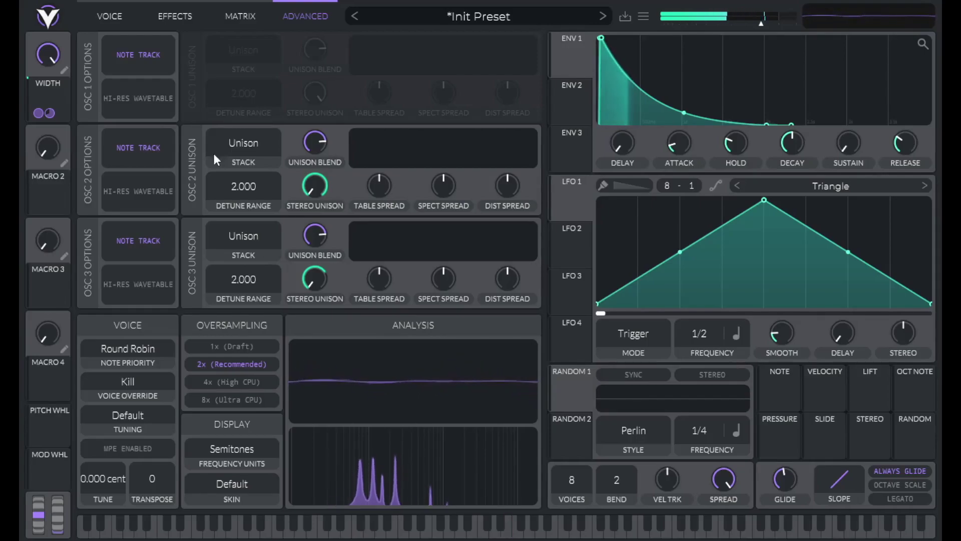
pyautogui.click(104, 14)
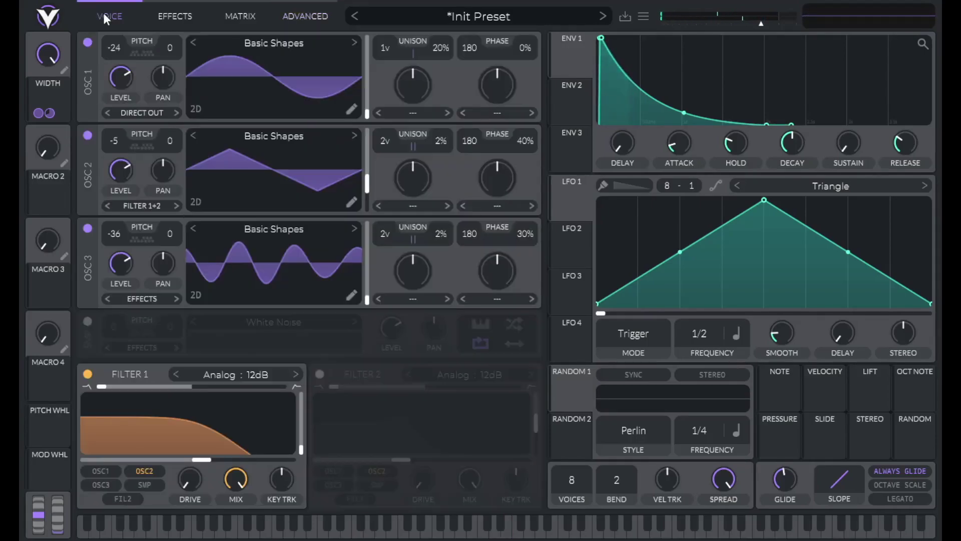
pyautogui.rightClick(115, 173)
pyautogui.click(134, 213)
pyautogui.press('BackSpace')
pyautogui.write('15')
pyautogui.press('Return')
# Step: Set oscillator 3's level to 0.7
pyautogui.rightClick(123, 265)
pyautogui.click(126, 308)
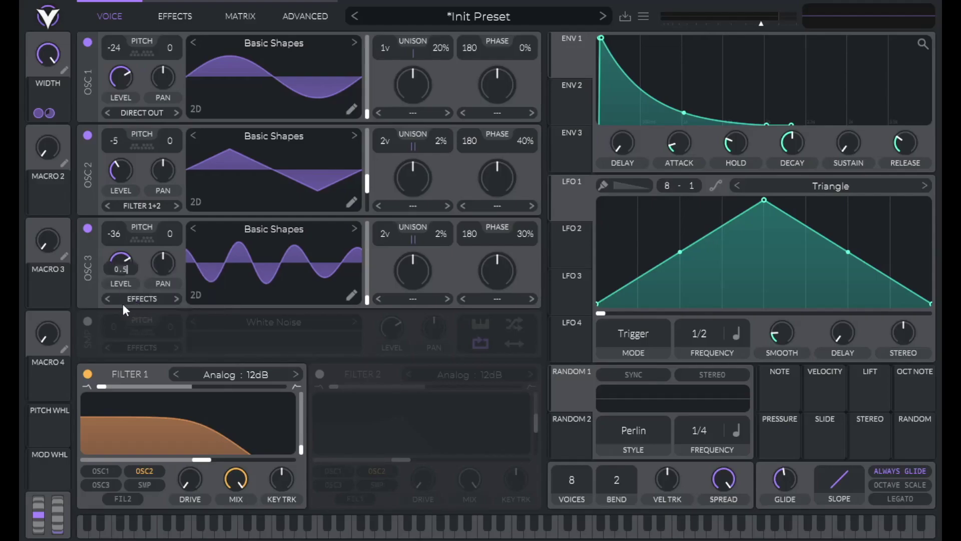
pyautogui.press('BackSpace')
pyautogui.write('7')
pyautogui.press('Return')
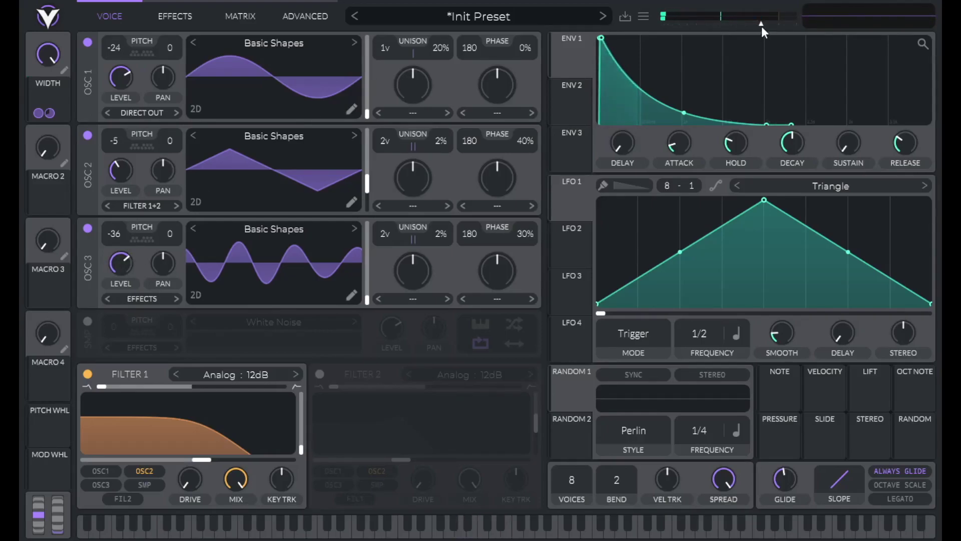
# Step: Raise the master volume to about -1.8 dB and recheck the advanced voice settings
pyautogui.moveTo(763, 29)
pyautogui.moveTo(766, 25); pyautogui.dragTo(773, 25)
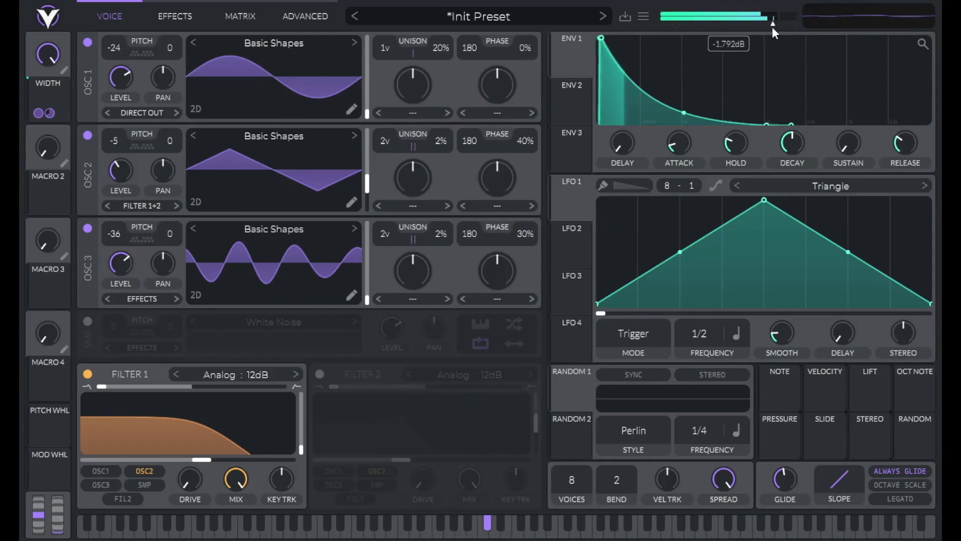
pyautogui.click(306, 16)
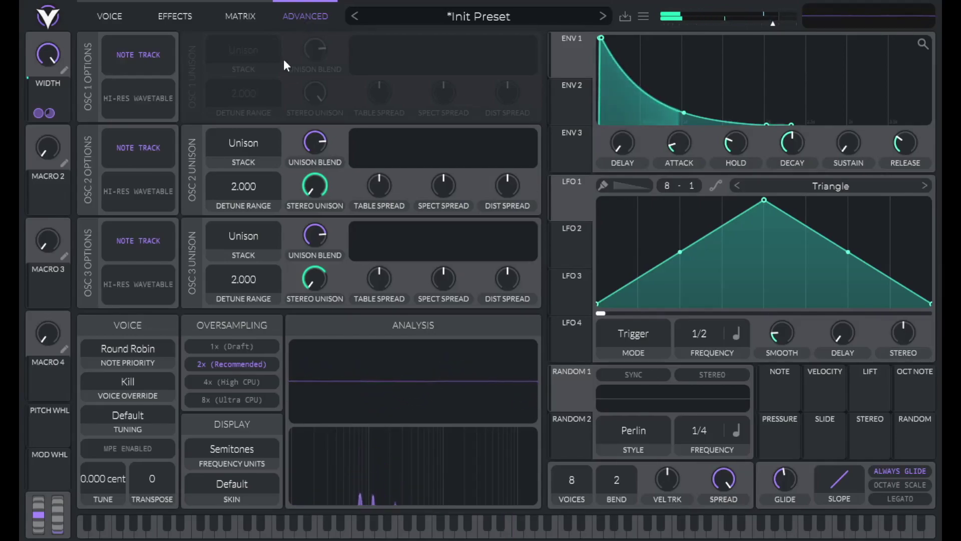
pyautogui.click(109, 15)
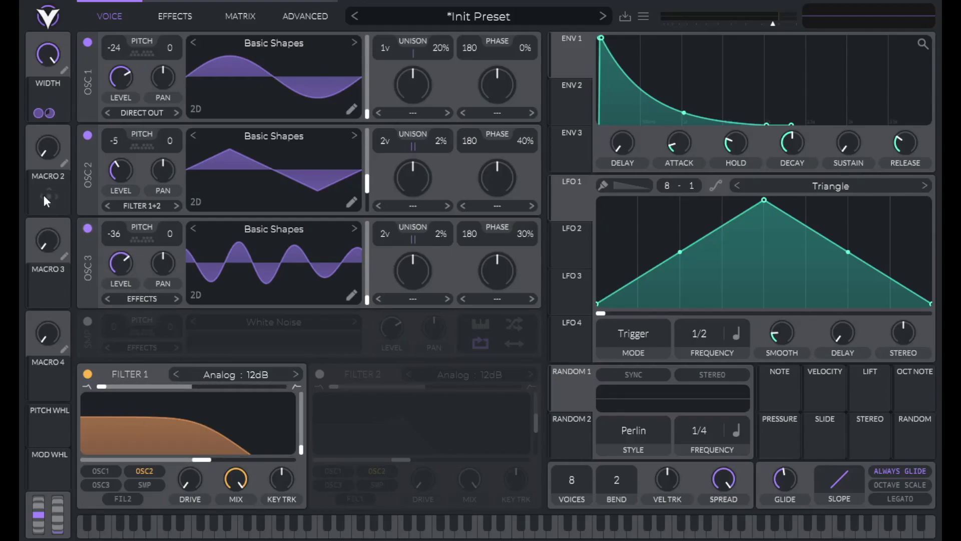
pyautogui.moveTo(46, 191); pyautogui.dragTo(203, 453)
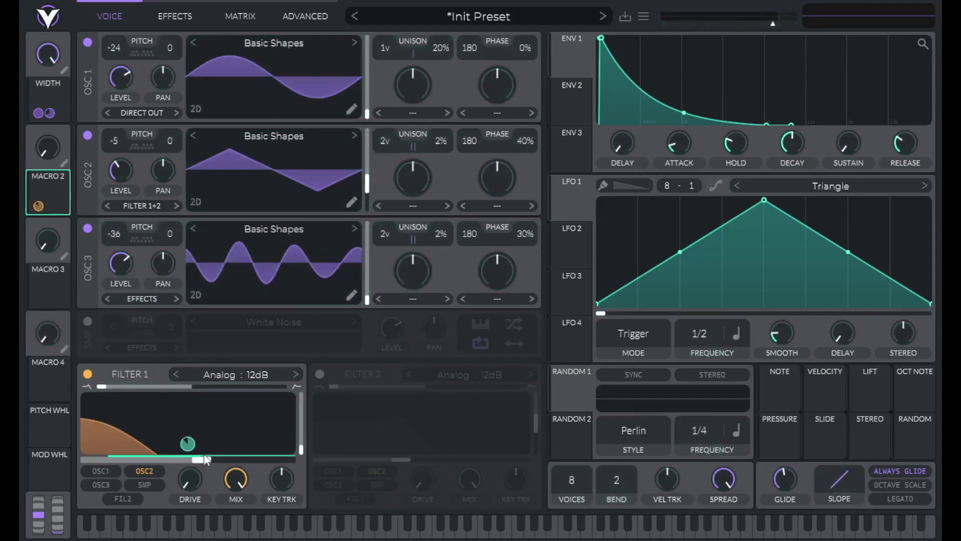
# Step: Set Macro 2 to 0.5 and rename it LP CUTOFF
pyautogui.rightClick(49, 145)
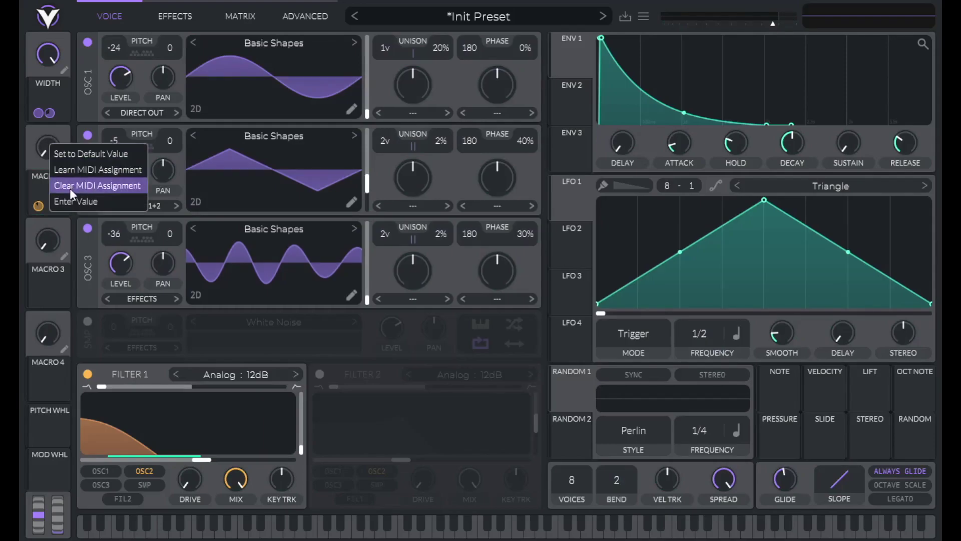
pyautogui.click(70, 198)
pyautogui.write('.5')
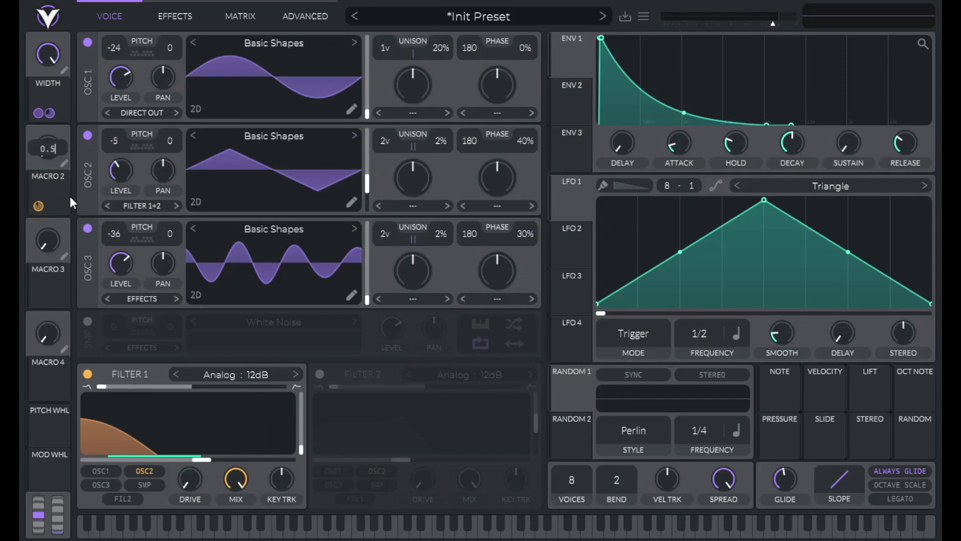
pyautogui.press('Return')
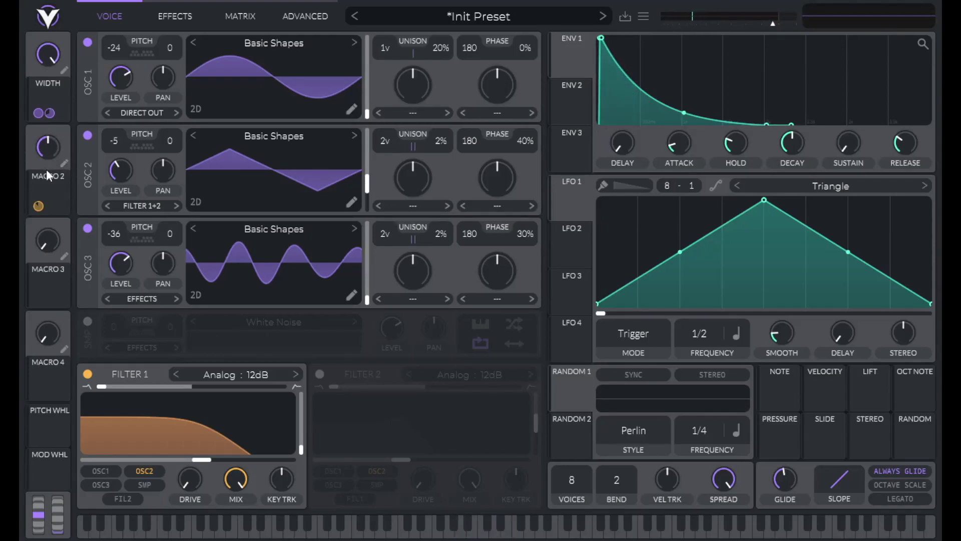
pyautogui.click(64, 165)
pyautogui.press('Return')
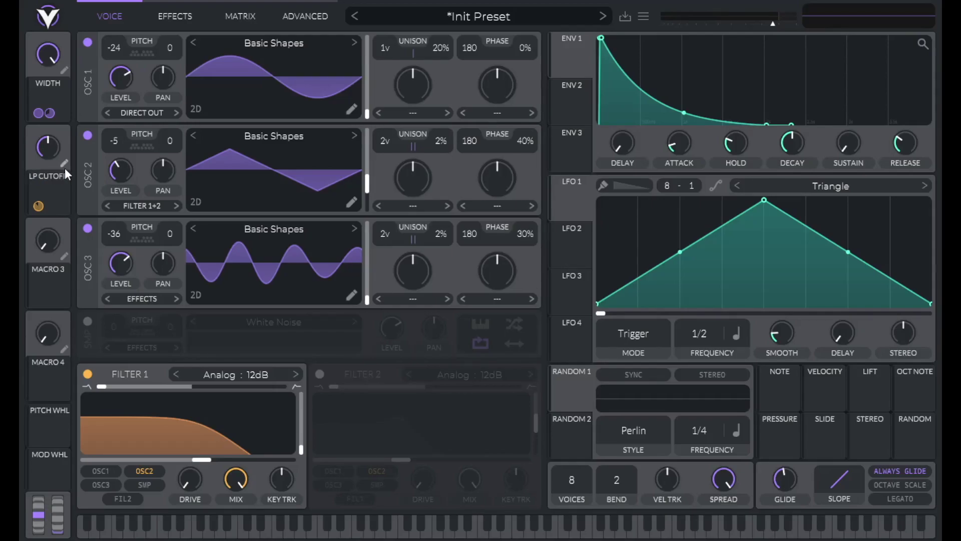